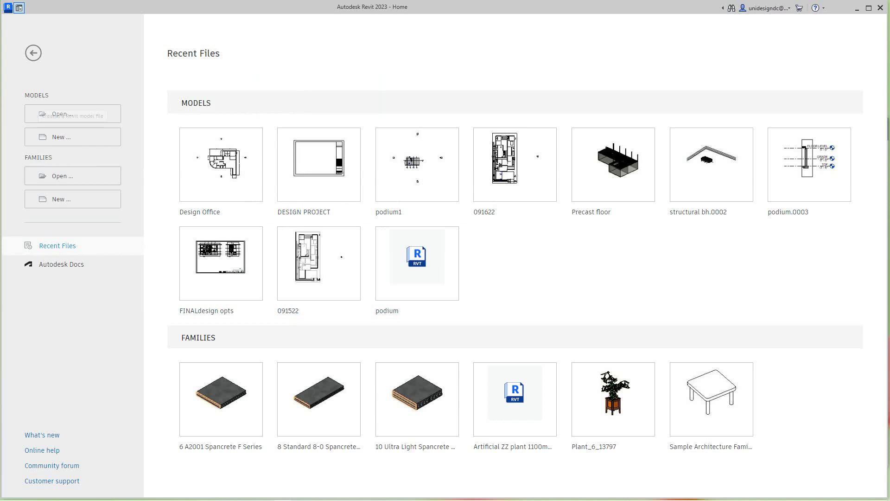
# Step: Create a new project from the Commercial-Default.rte template
pyautogui.click(61, 137)
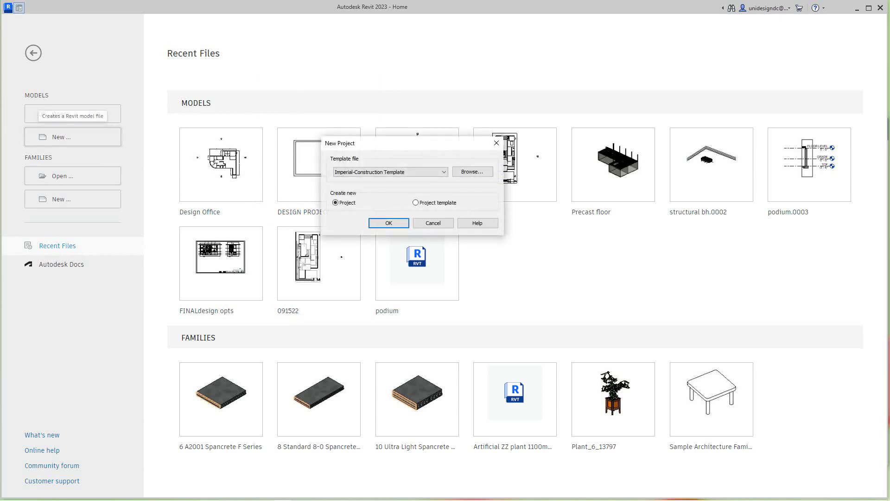
pyautogui.hotkey('alt', 'Down')
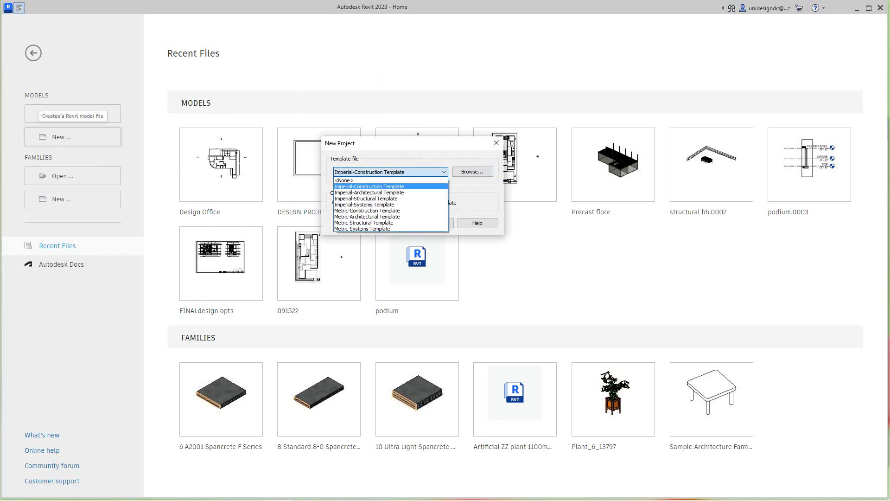
pyautogui.press('Down')
pyautogui.press('Down')
pyautogui.press('Down')
pyautogui.press('Down')
pyautogui.press('Down')
pyautogui.press('Down')
pyautogui.press('Down')
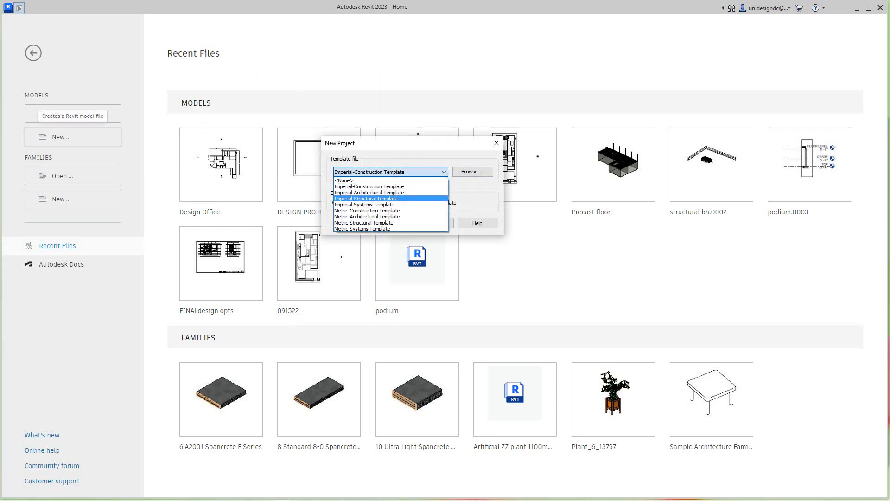
pyautogui.press('Home')
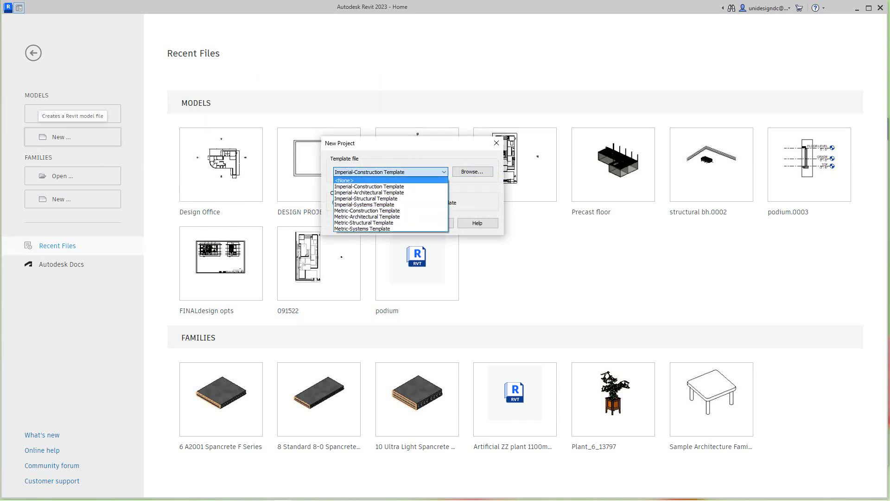
pyautogui.press('Escape')
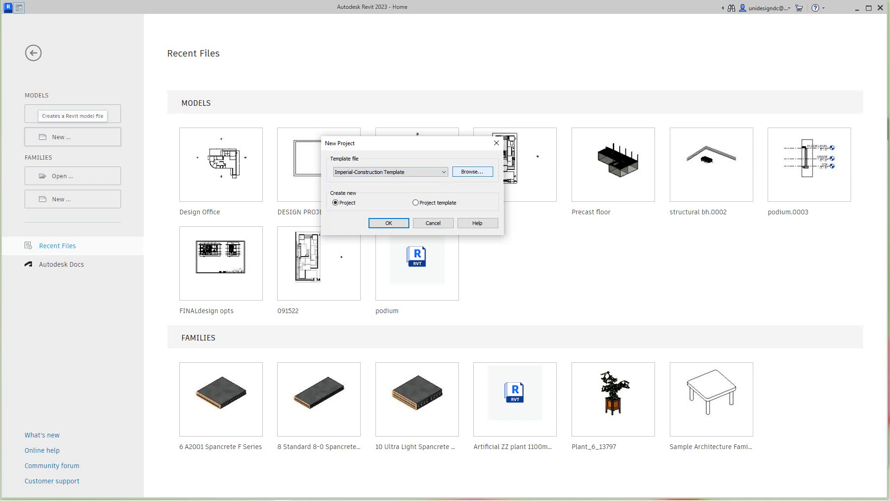
pyautogui.press('Return')
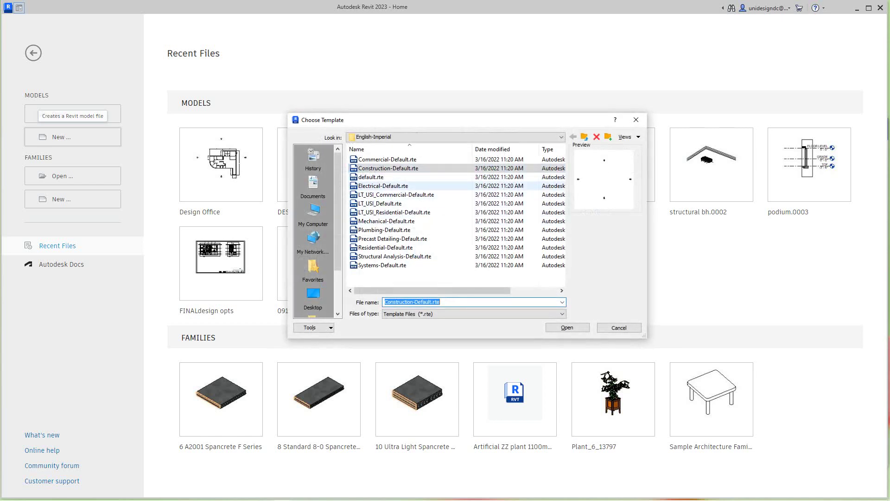
pyautogui.click(387, 159)
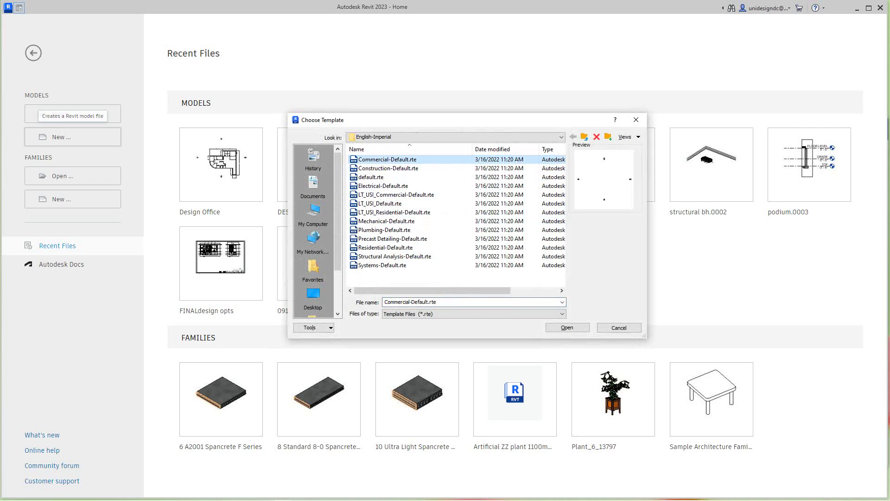
pyautogui.press('Return')
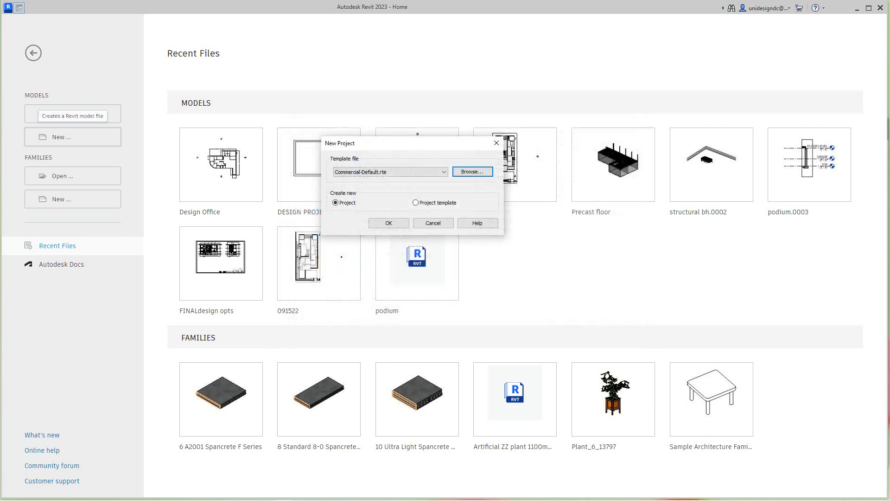
pyautogui.press('Return')
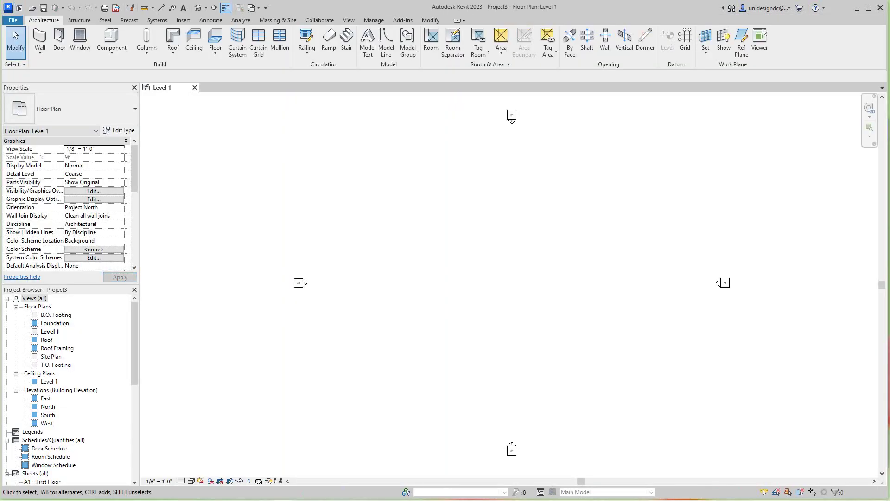
# Step: Start the Architectural Wall tool and review wall types, keeping Basic Wall Generic - 8" at 14' 0"
pyautogui.scroll(-2, 258, 377)
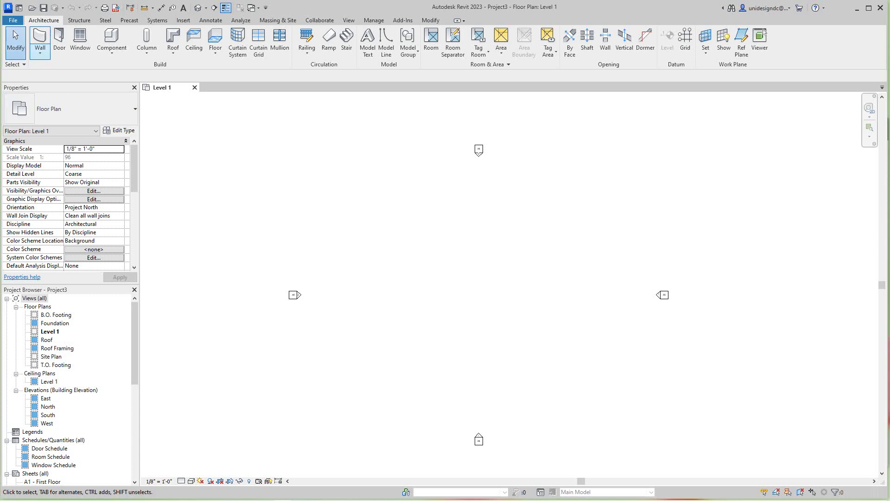
pyautogui.click(39, 52)
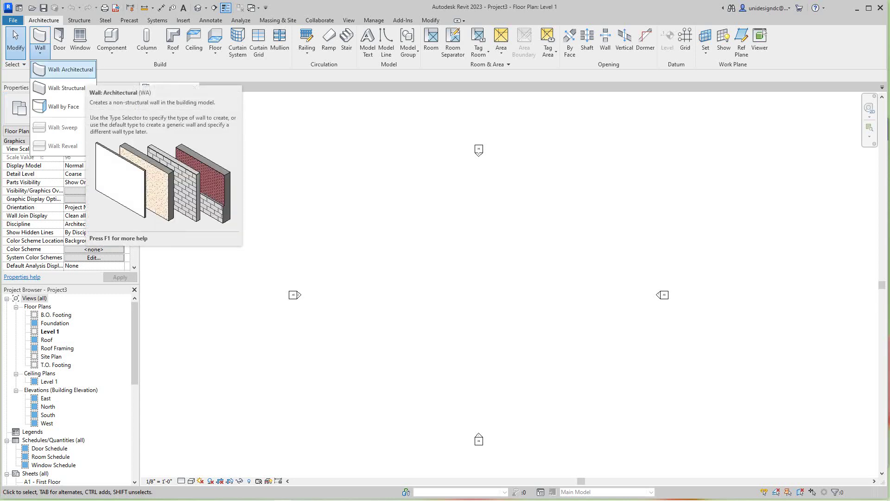
pyautogui.click(70, 69)
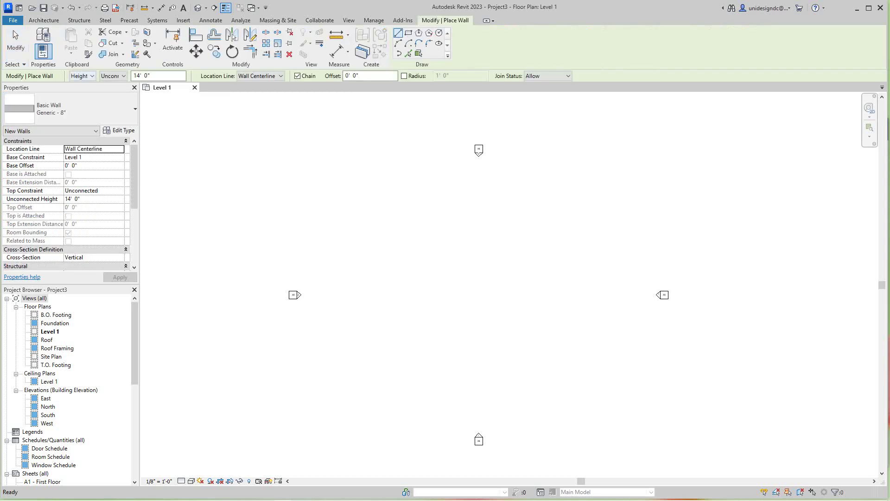
pyautogui.click(44, 20)
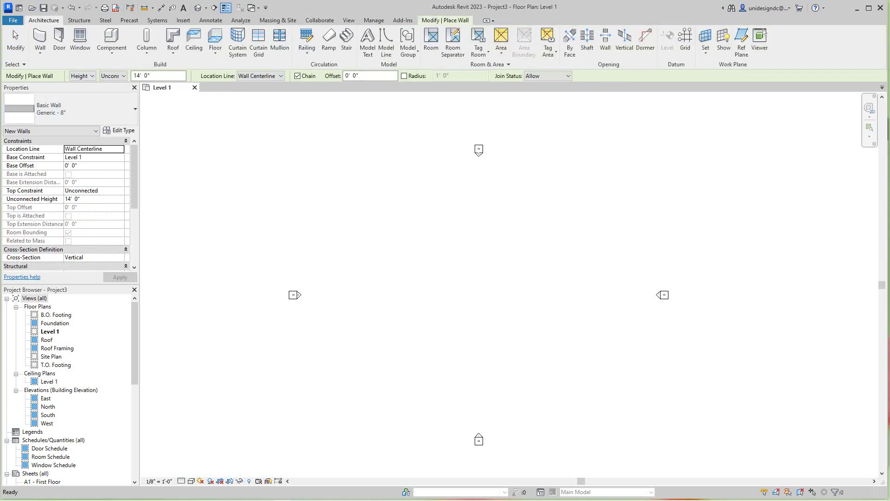
pyautogui.click(40, 50)
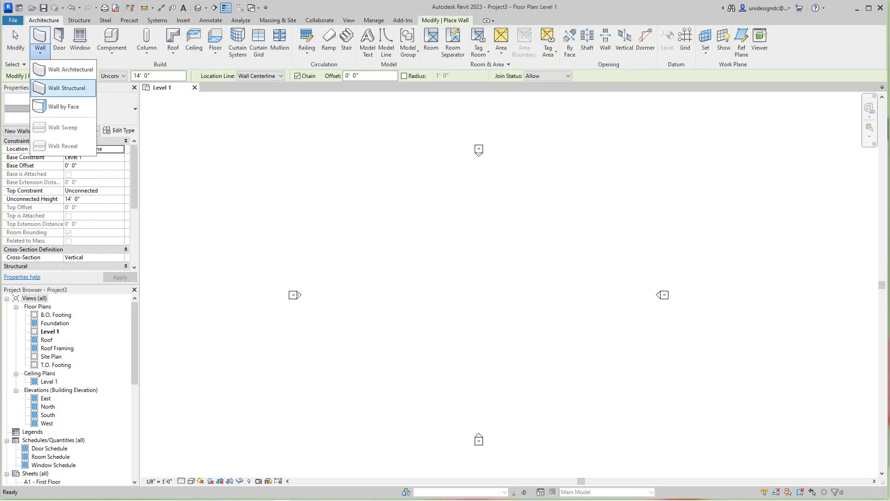
pyautogui.click(70, 69)
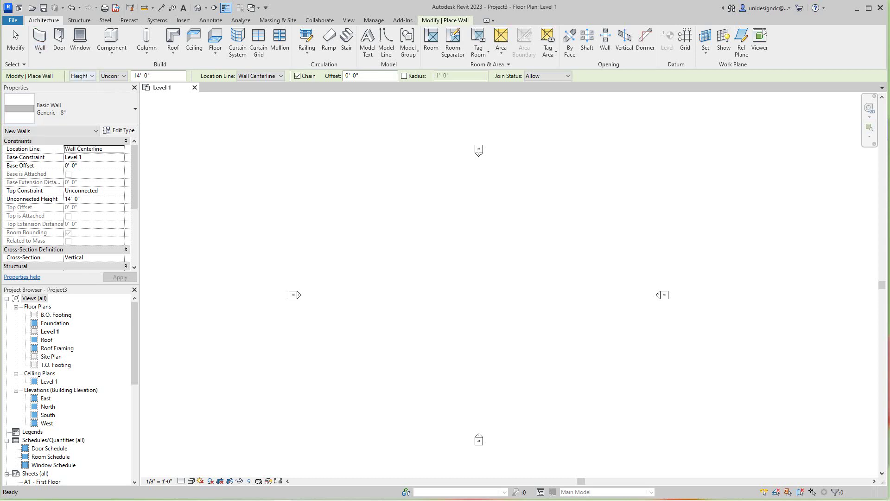
pyautogui.click(70, 109)
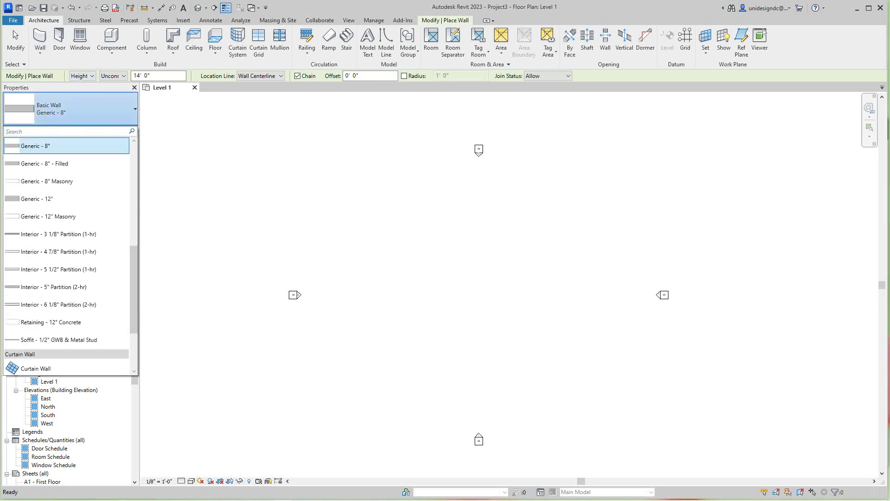
pyautogui.scroll(-3, 69, 255)
pyautogui.scroll(10, 70, 255)
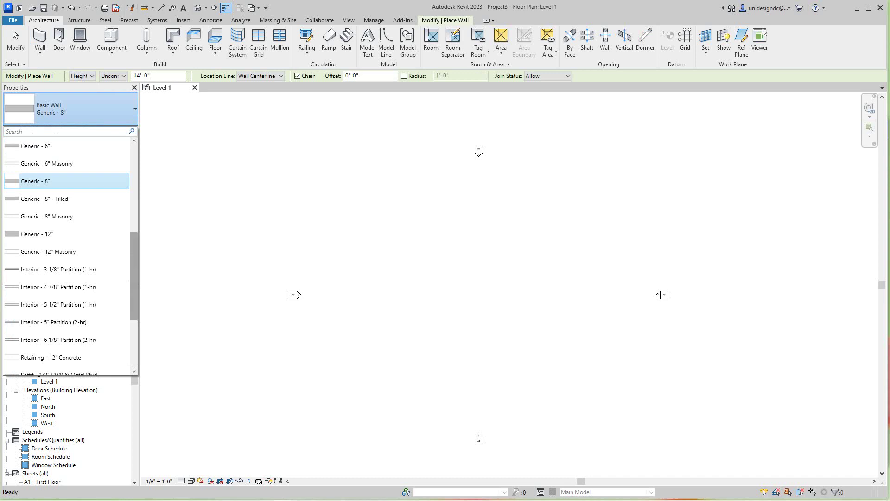
pyautogui.scroll(1, 71, 257)
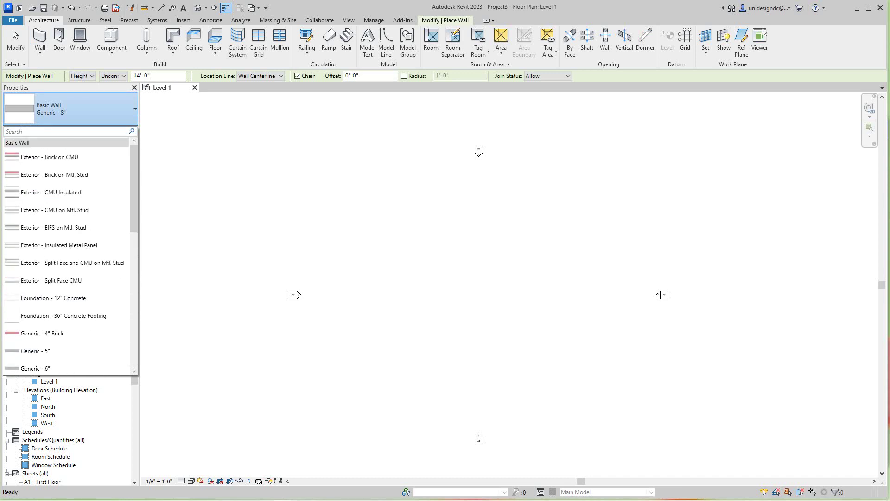
# Step: Close the wall type list and cancel an accidentally started wall
pyautogui.click(208, 252)
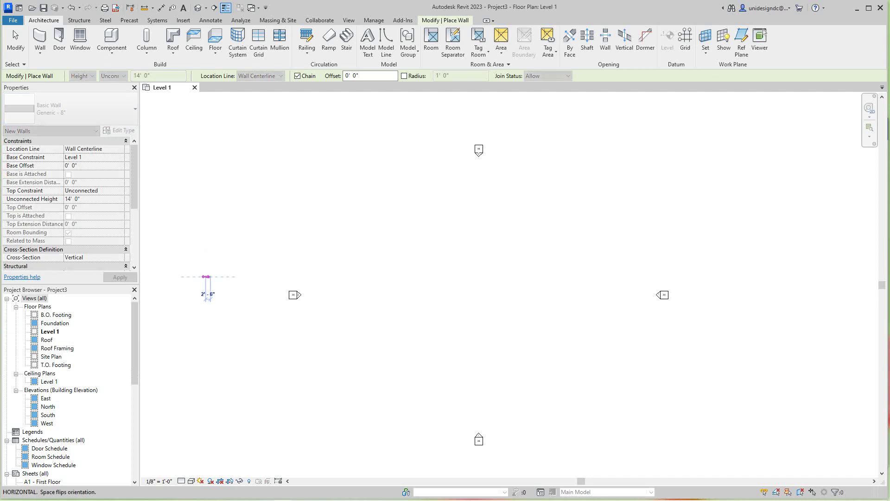
pyautogui.click(205, 274)
pyautogui.rightClick(207, 276)
pyautogui.click(232, 281)
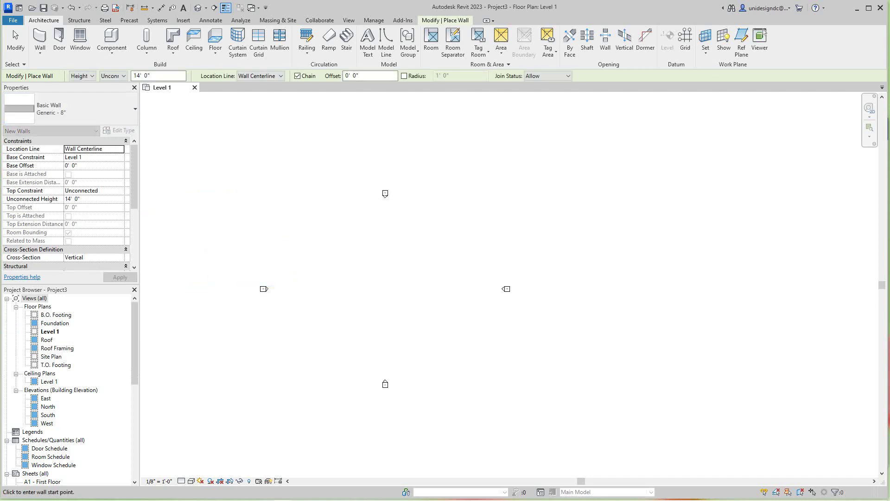
# Step: Zoom and pan the Level 1 plan to centre the four elevation markers
pyautogui.scroll(-2, 70, 389)
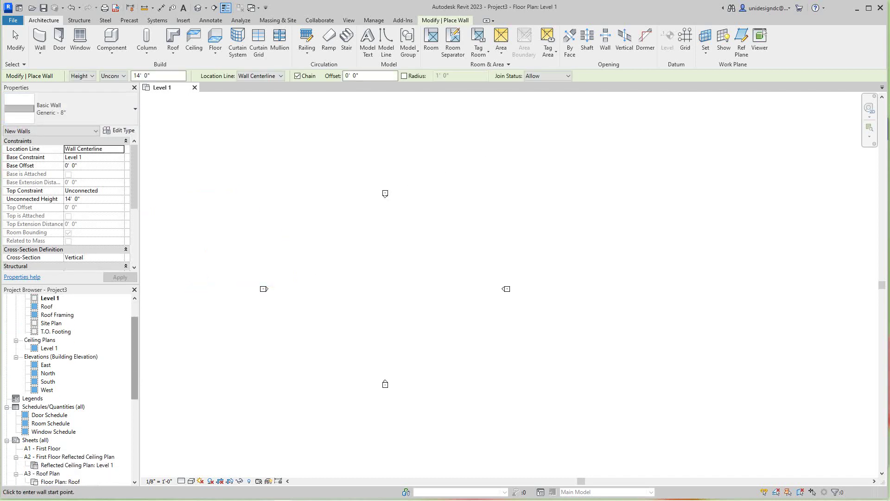
pyautogui.scroll(2, 70, 390)
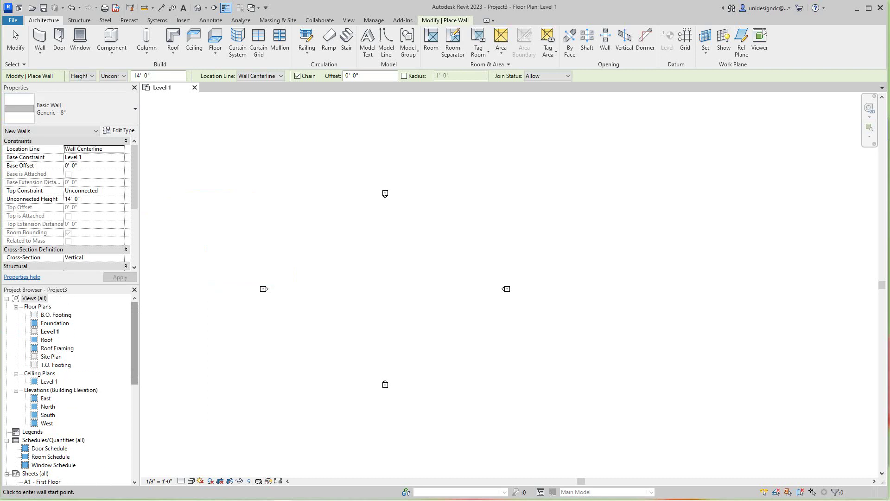
pyautogui.scroll(-8, 69, 390)
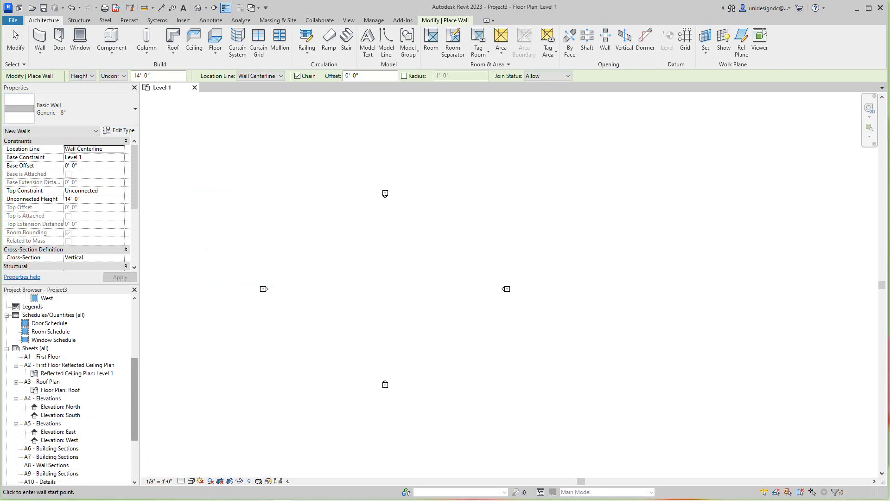
pyautogui.scroll(-5, 70, 390)
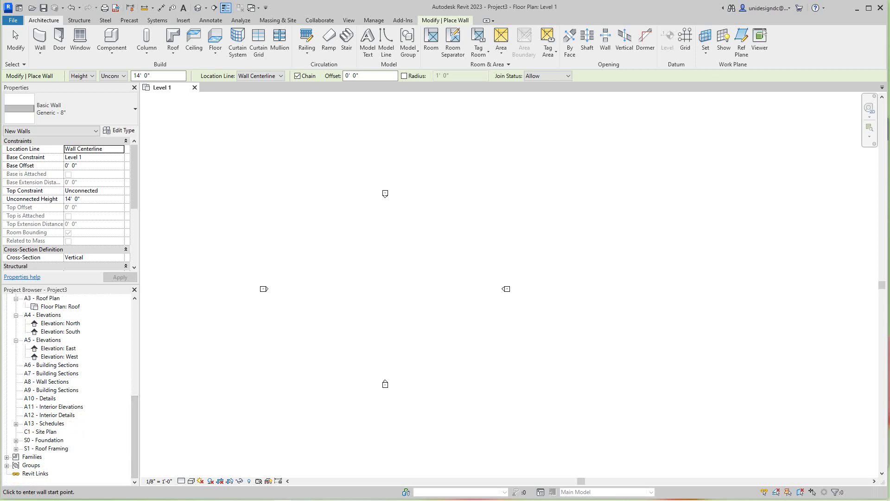
pyautogui.scroll(6, 69, 390)
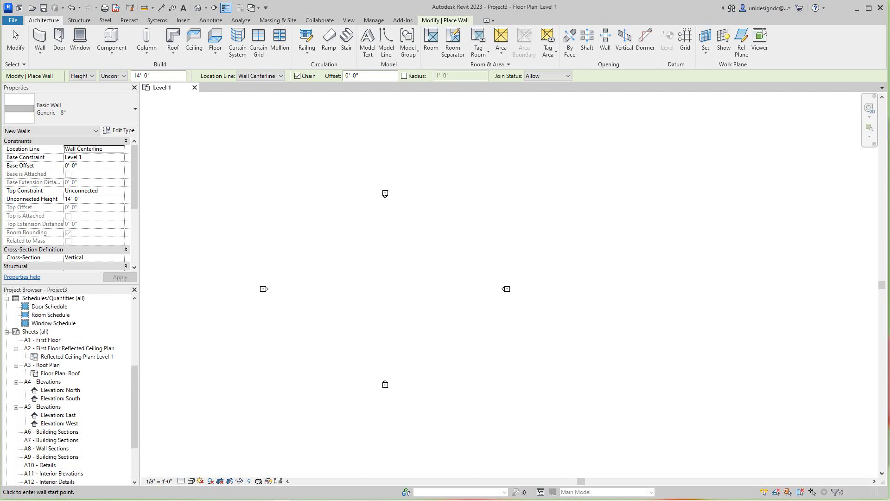
pyautogui.scroll(2, 70, 389)
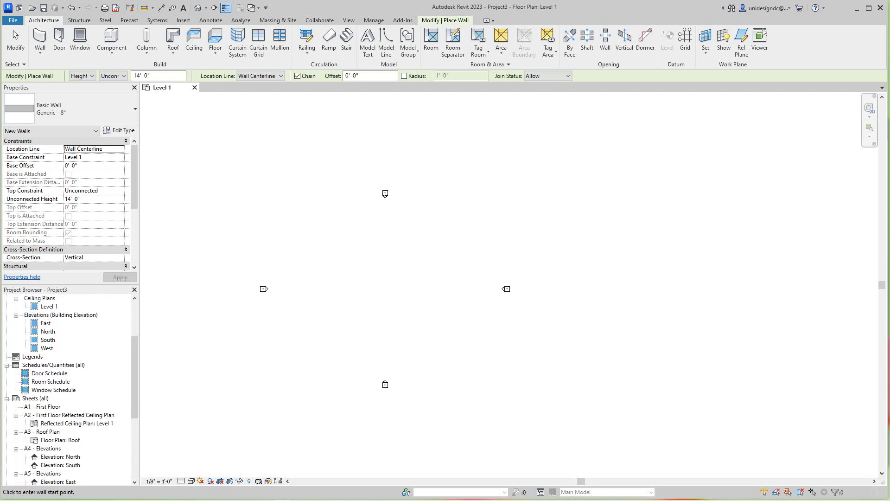
pyautogui.scroll(5, 70, 390)
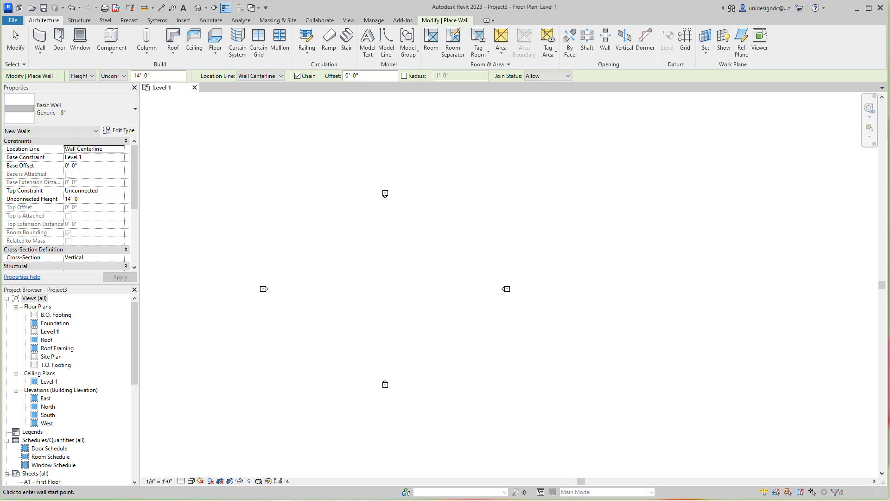
pyautogui.scroll(4, 408, 273)
pyautogui.moveTo(511, 278)
pyautogui.mouseDown(button='middle')
pyautogui.moveTo(490, 294)
pyautogui.moveTo(484, 276)
pyautogui.mouseUp(button='middle')
pyautogui.scroll(-4, 511, 347)
pyautogui.moveTo(511, 347); pyautogui.dragTo(520, 312, button='middle')
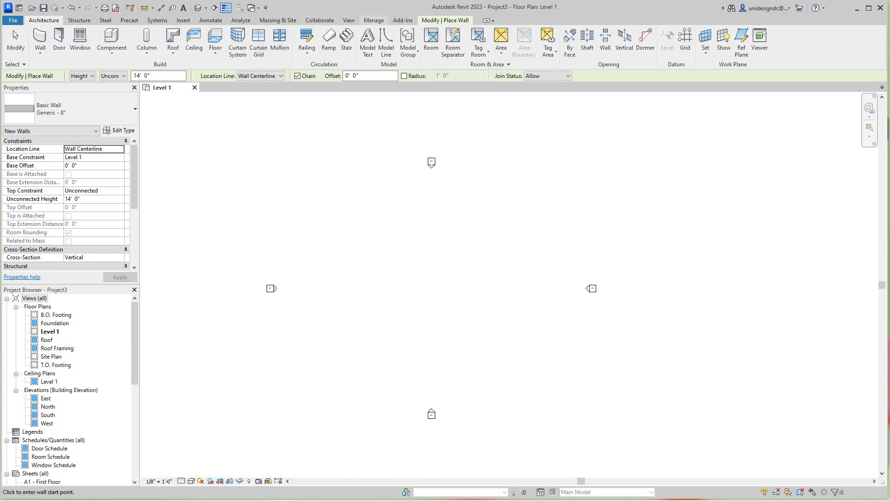
# Step: In Project Information, set Project Status to PRELIMINARY and enter the client's name as Client Name
pyautogui.hotkey('alt', 'm')
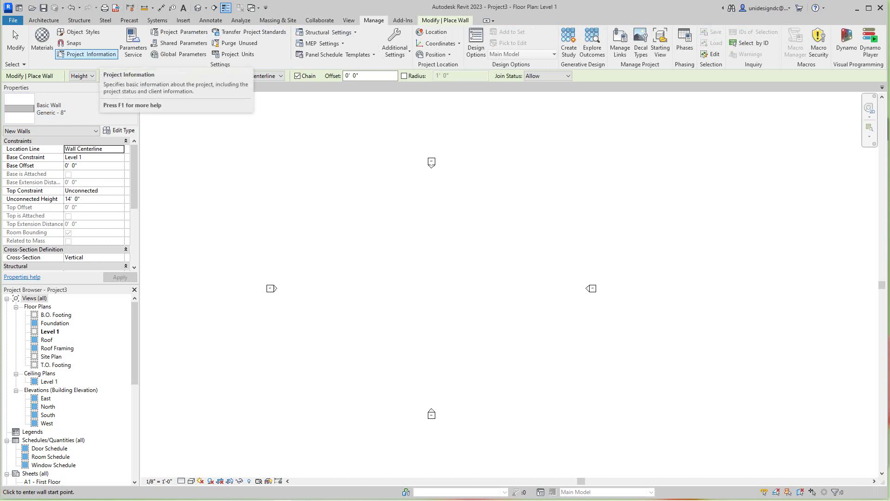
pyautogui.click(89, 55)
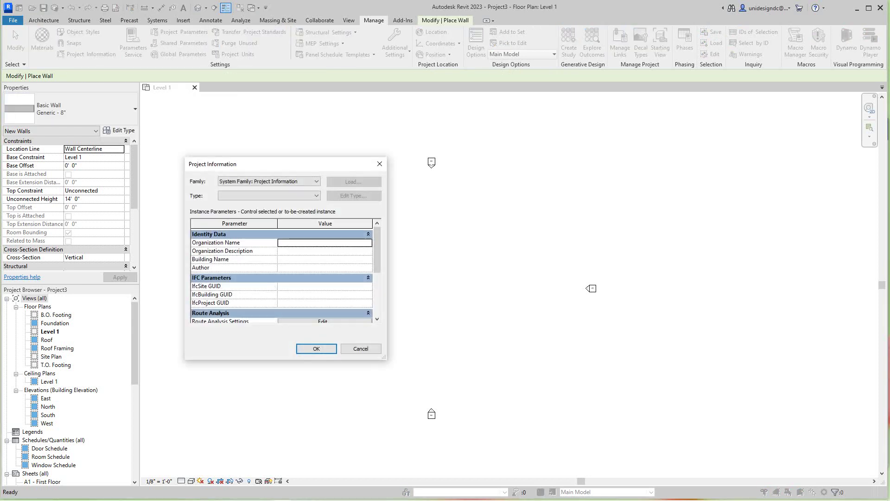
pyautogui.scroll(-3, 286, 276)
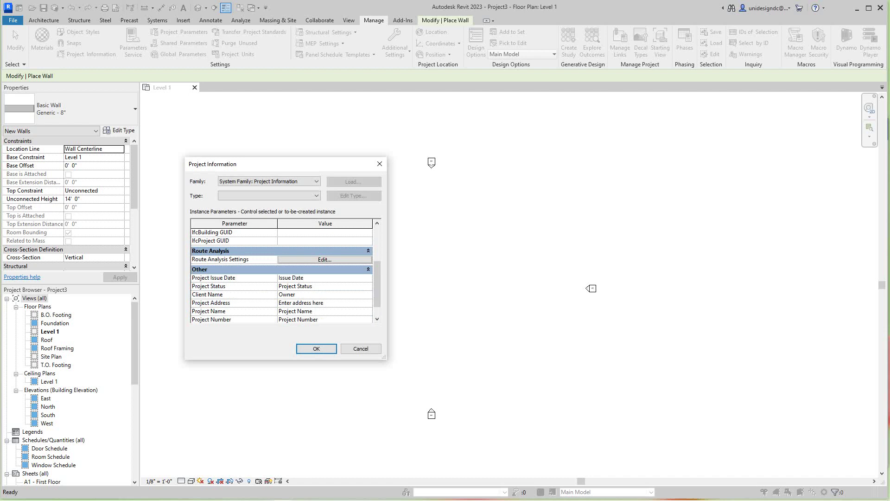
pyautogui.scroll(-1, 286, 276)
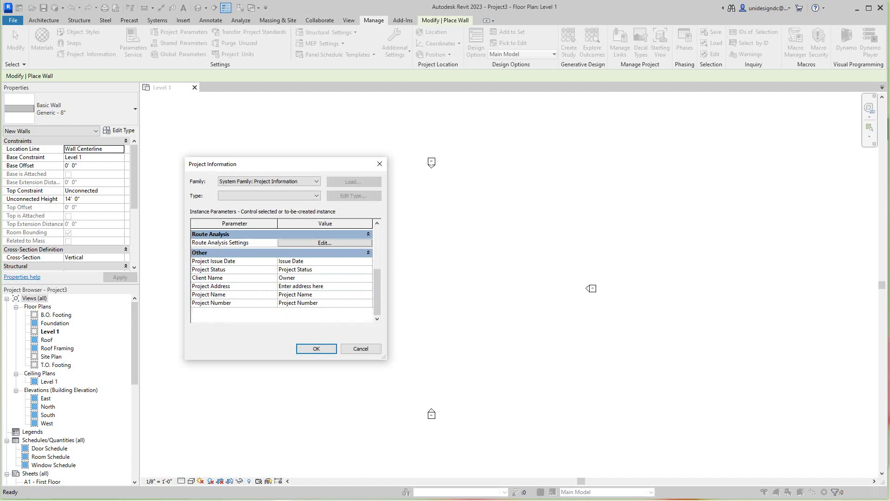
pyautogui.click(301, 269)
pyautogui.write('pRELIMINARY')
pyautogui.click(287, 277)
pyautogui.write('JOHN DOE')
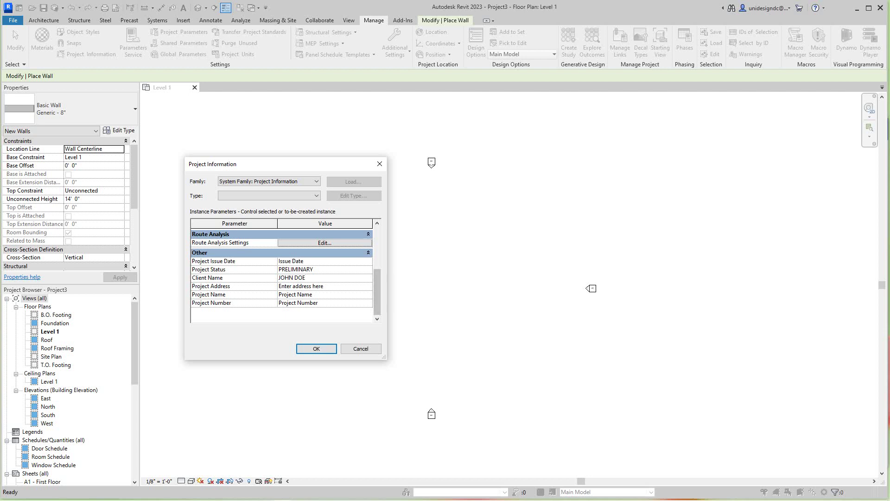
pyautogui.click(324, 286)
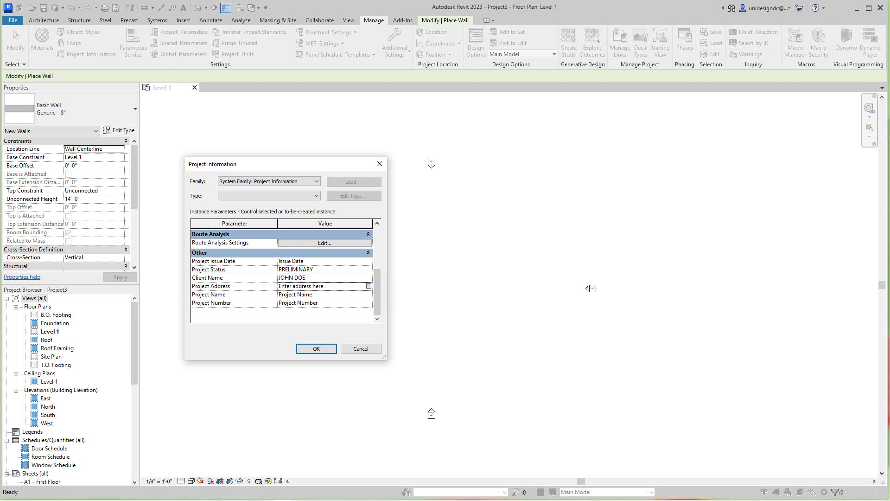
# Step: Replace the Project Address placeholder with the street line and the city-and-ZIP line
pyautogui.click(368, 287)
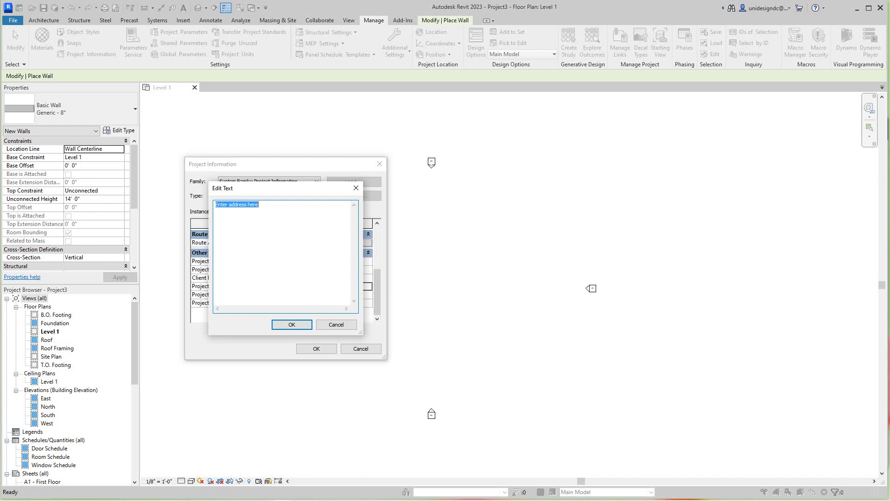
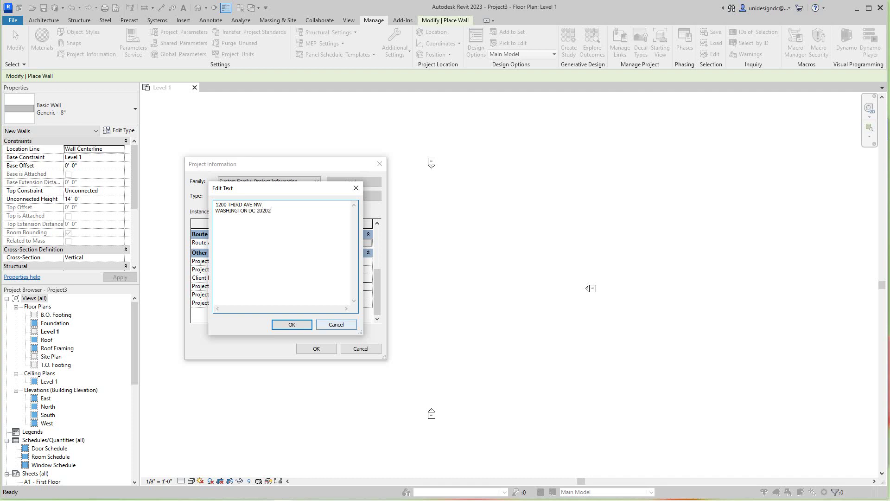
pyautogui.click(292, 325)
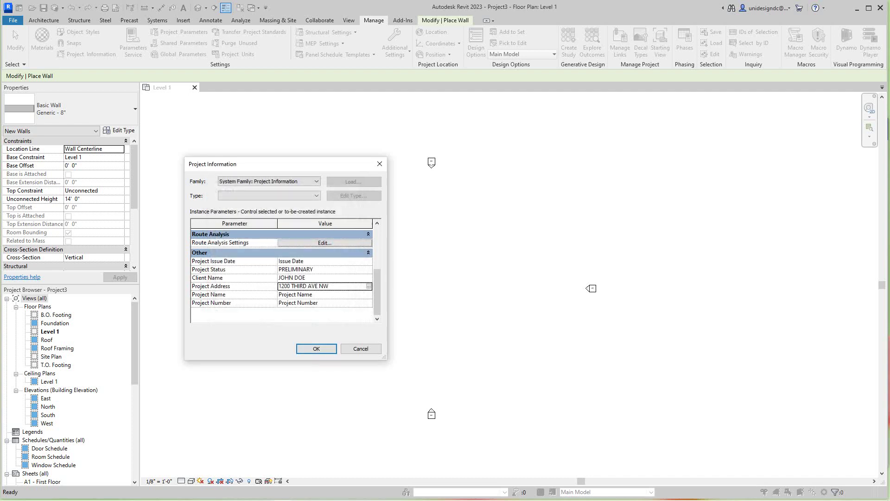
# Step: Confirm Project Information, review Route Analysis Settings without changes, and close the dialog
pyautogui.press('Return')
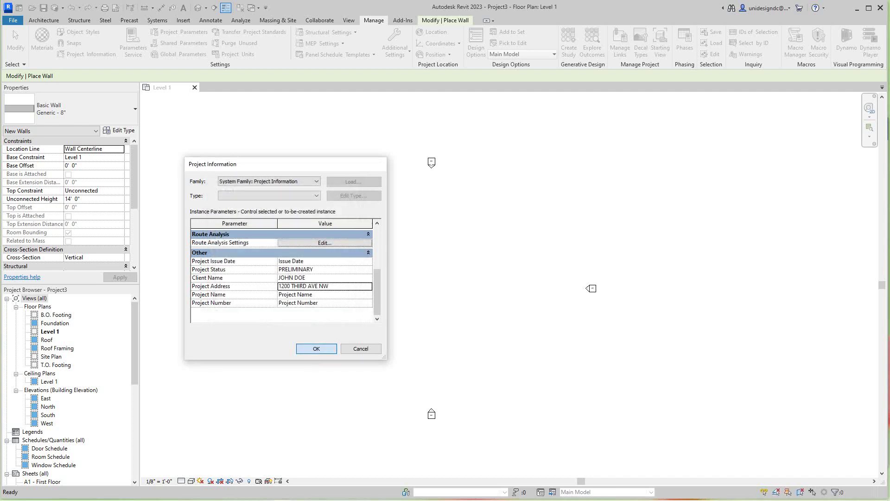
pyautogui.click(87, 53)
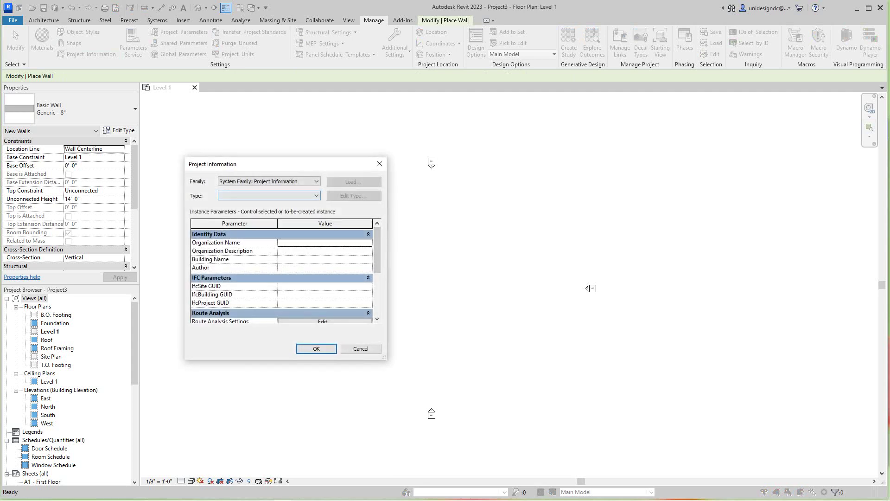
pyautogui.scroll(-3, 285, 276)
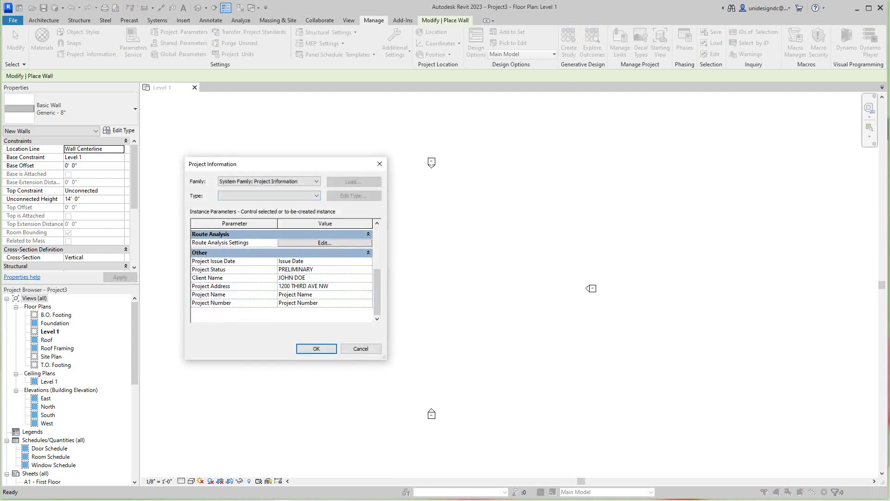
pyautogui.click(325, 242)
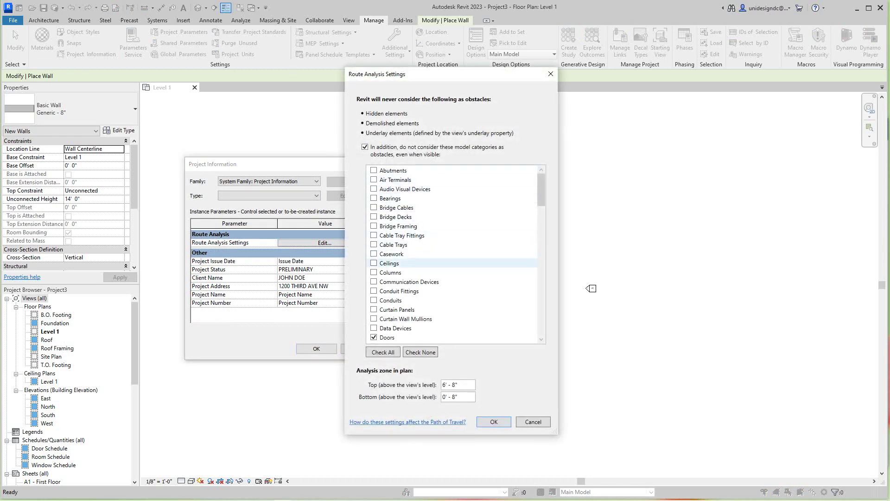
pyautogui.scroll(-6, 418, 263)
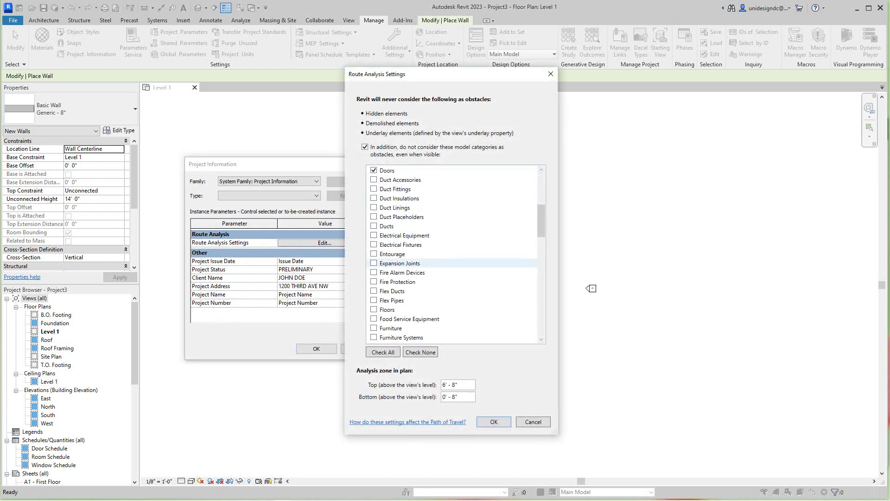
pyautogui.scroll(-7, 417, 263)
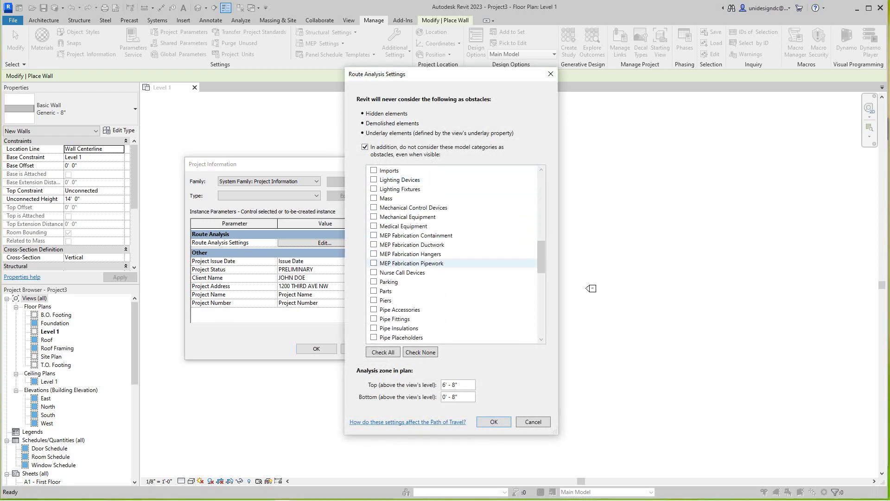
pyautogui.scroll(4, 417, 263)
pyautogui.scroll(9, 417, 263)
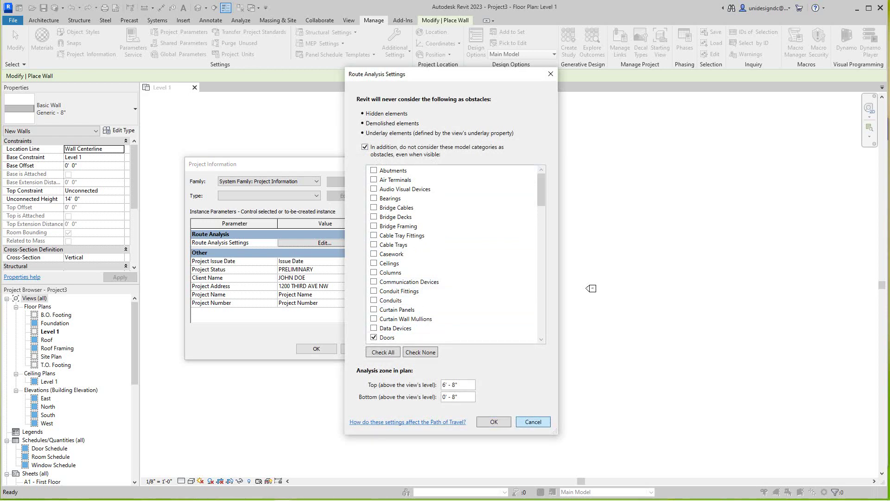
pyautogui.click(533, 422)
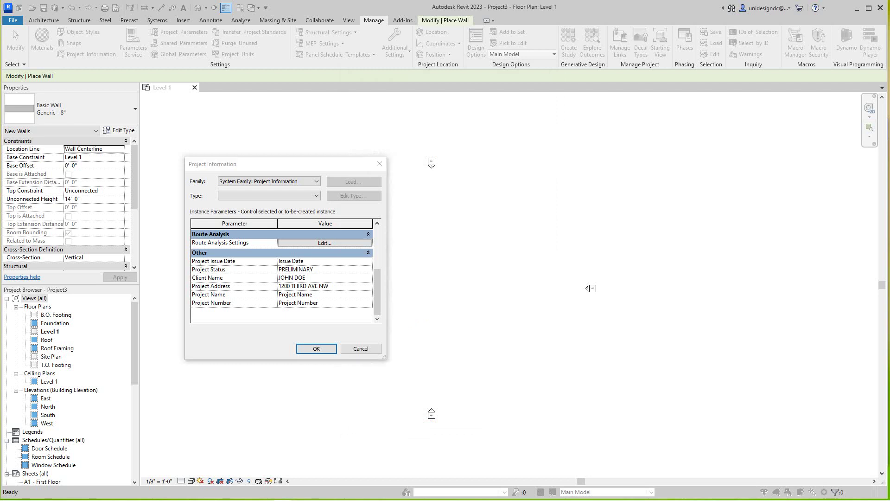
pyautogui.click(316, 348)
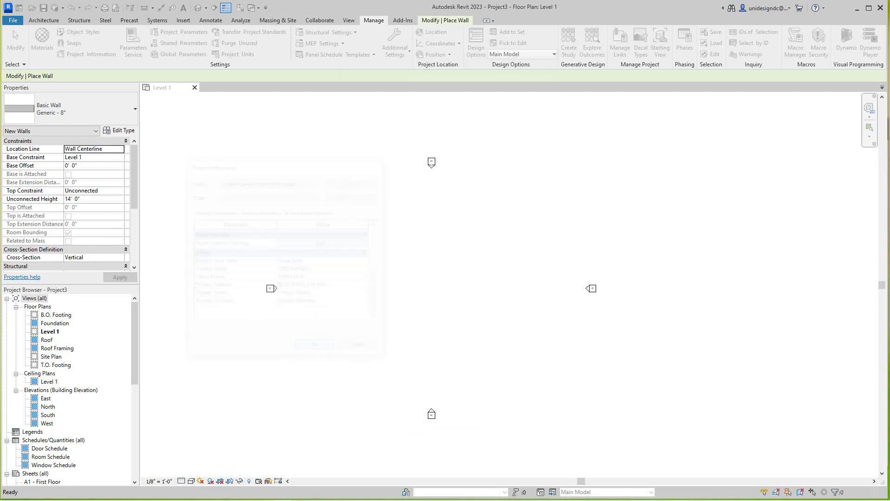
# Step: Open the A1 - First Floor sheet and zoom in on its title block
pyautogui.scroll(-1, 419, 305)
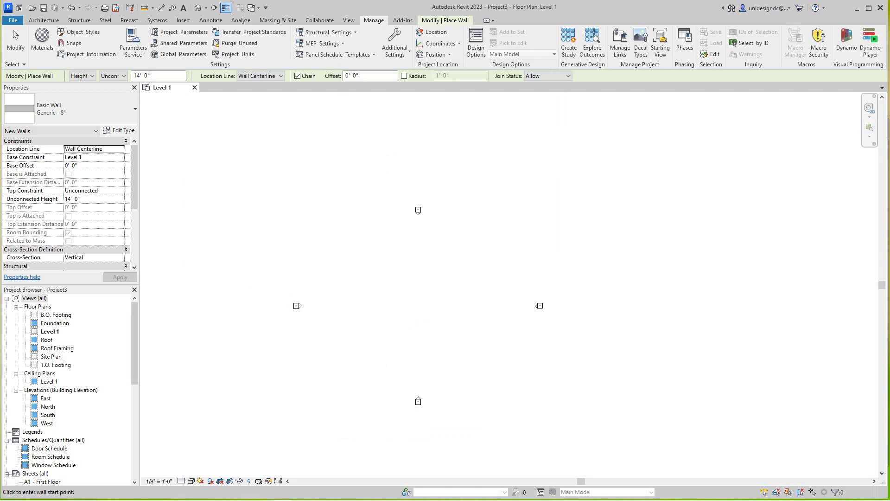
pyautogui.scroll(-4, 70, 390)
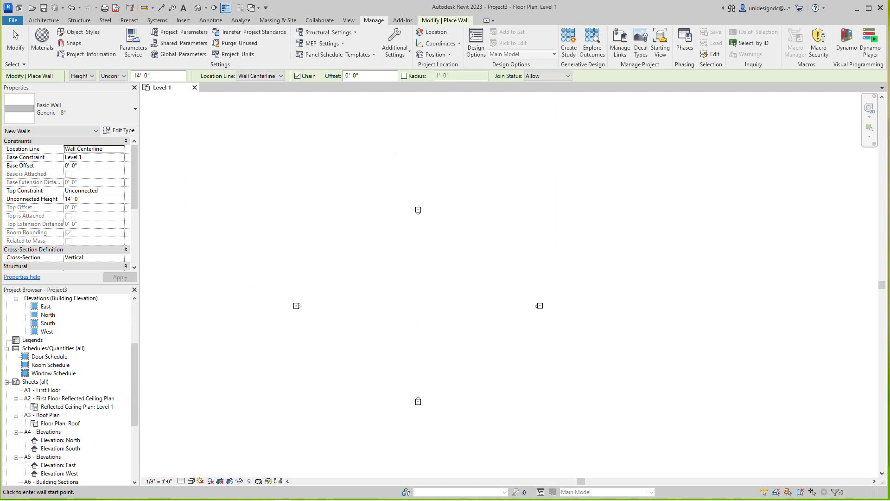
pyautogui.scroll(-3, 70, 390)
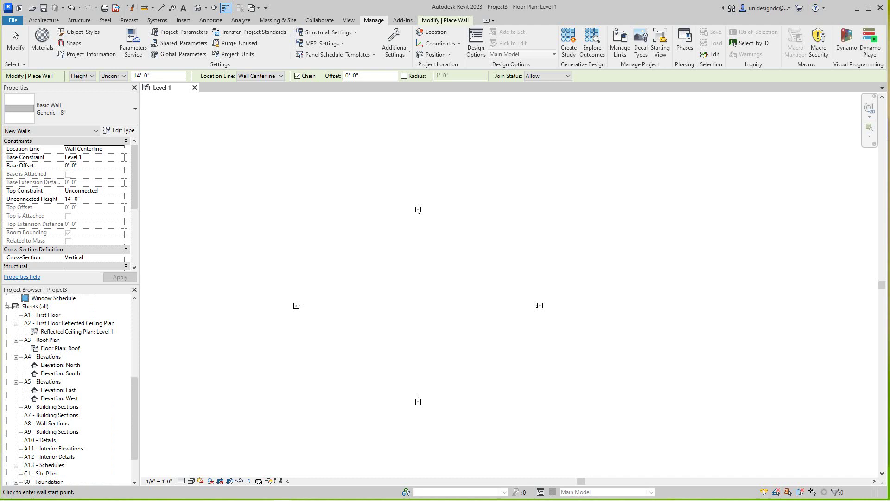
pyautogui.scroll(-2, 69, 390)
pyautogui.scroll(4, 70, 390)
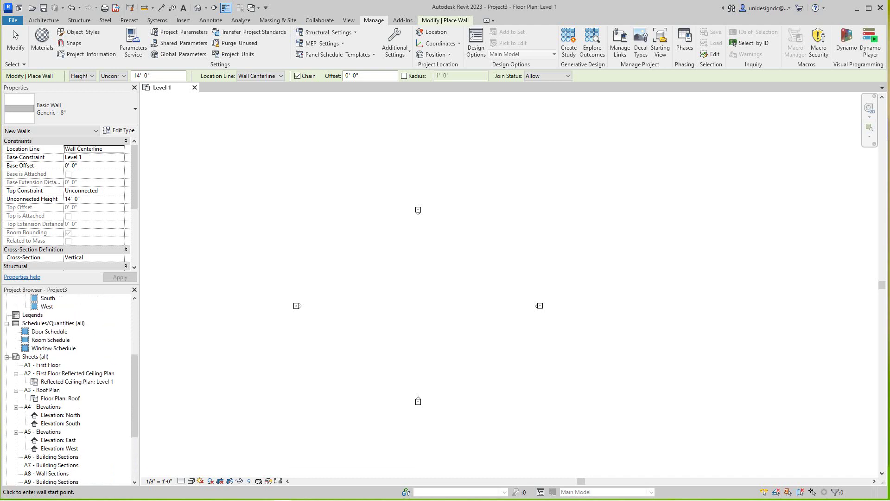
pyautogui.scroll(5, 70, 390)
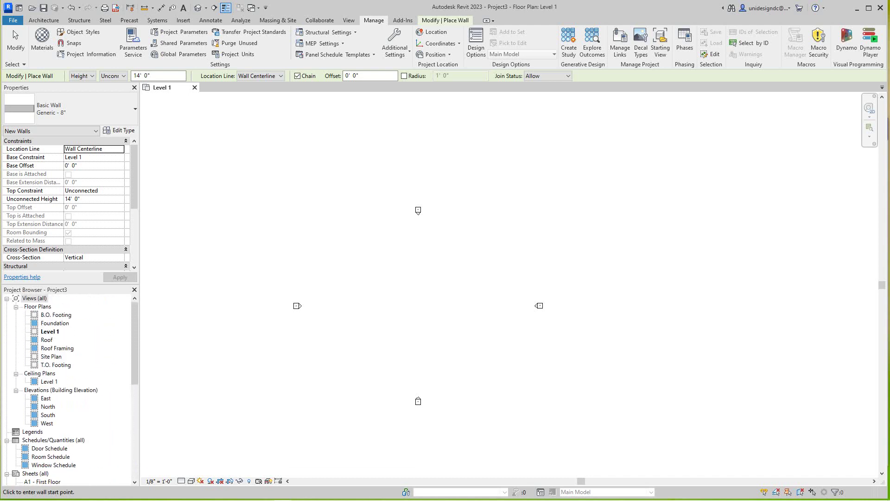
pyautogui.scroll(-2, 70, 389)
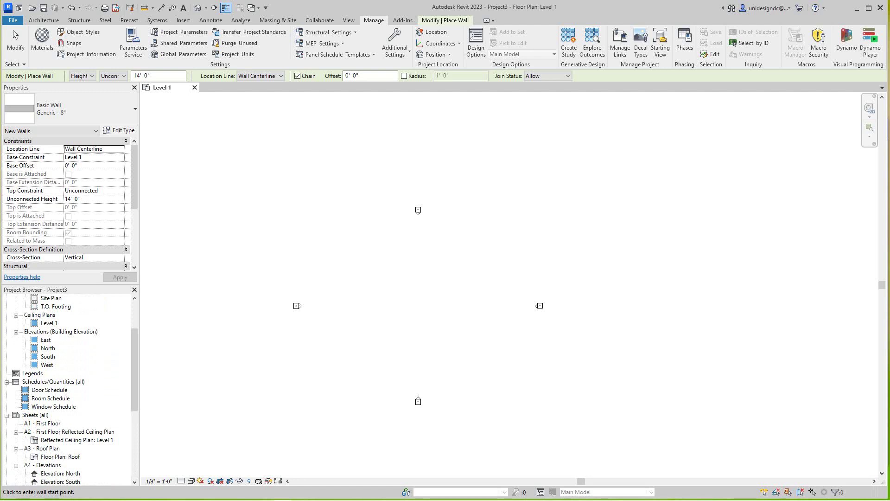
pyautogui.doubleClick(42, 422)
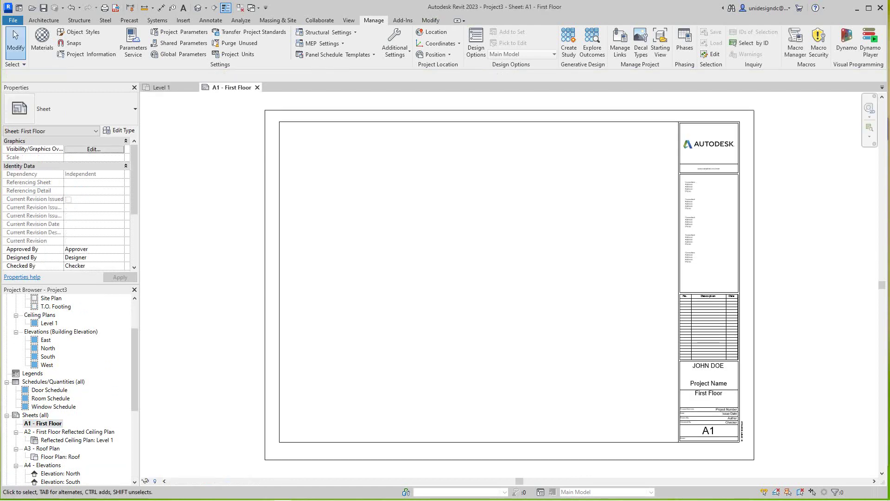
pyautogui.scroll(2, 510, 278)
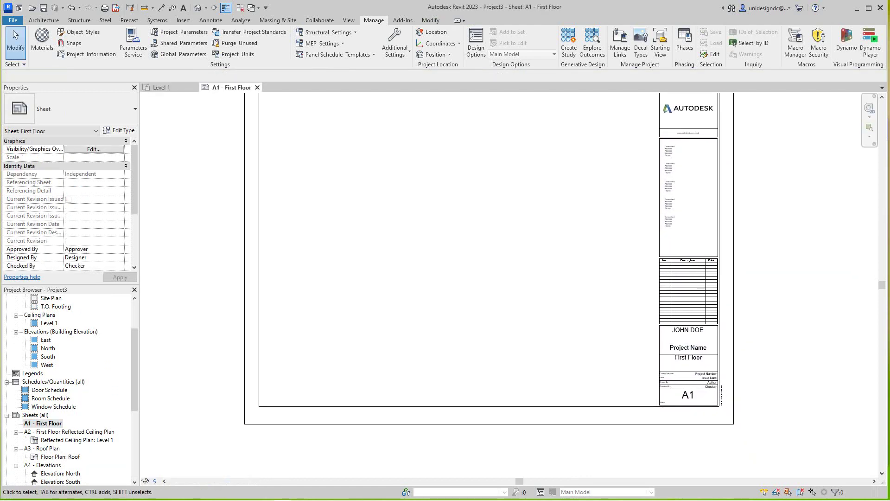
pyautogui.scroll(1, 677, 338)
pyautogui.scroll(-4, 677, 339)
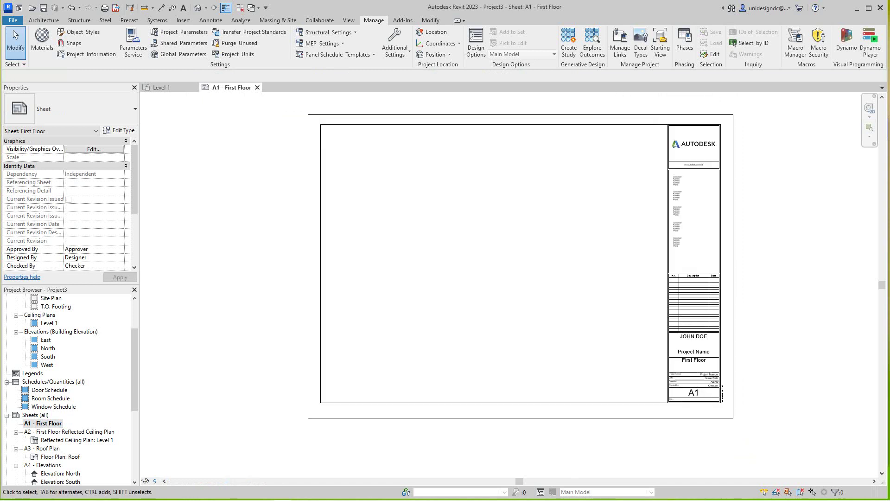
pyautogui.scroll(2, 602, 348)
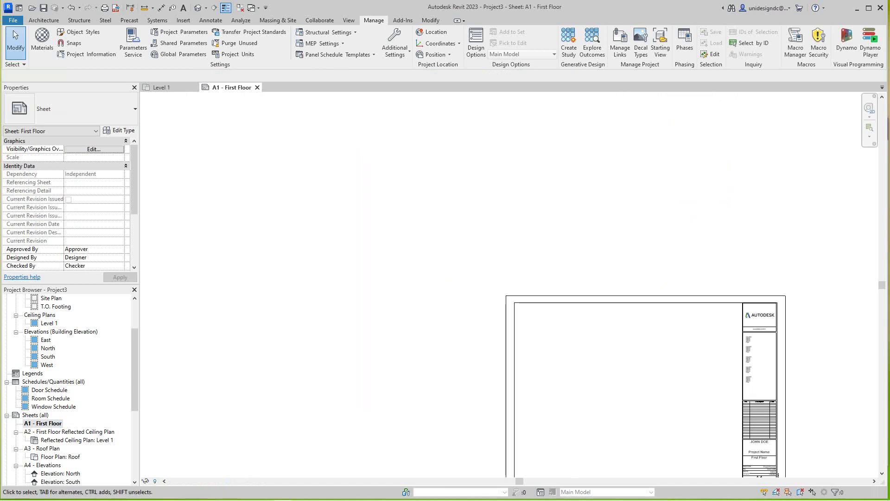
# Step: Set Project Name to DESIGN FIRM and Project Number to 1213-6455
pyautogui.click(86, 54)
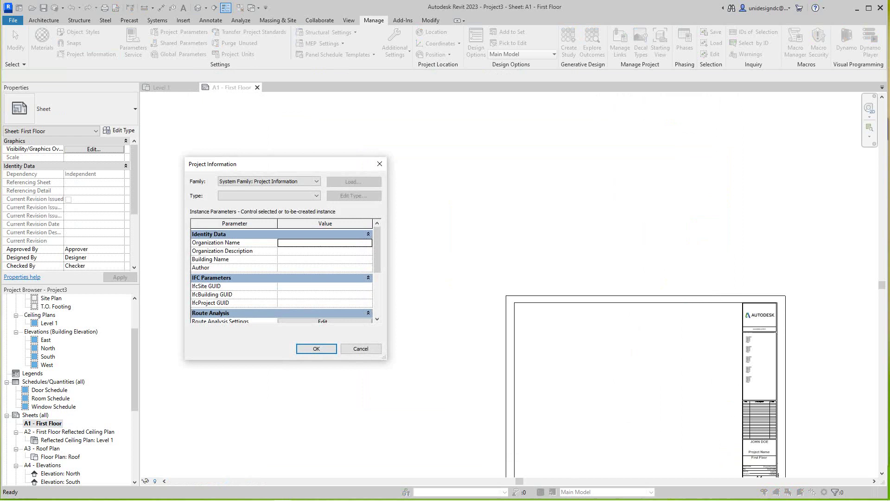
pyautogui.scroll(-3, 377, 260)
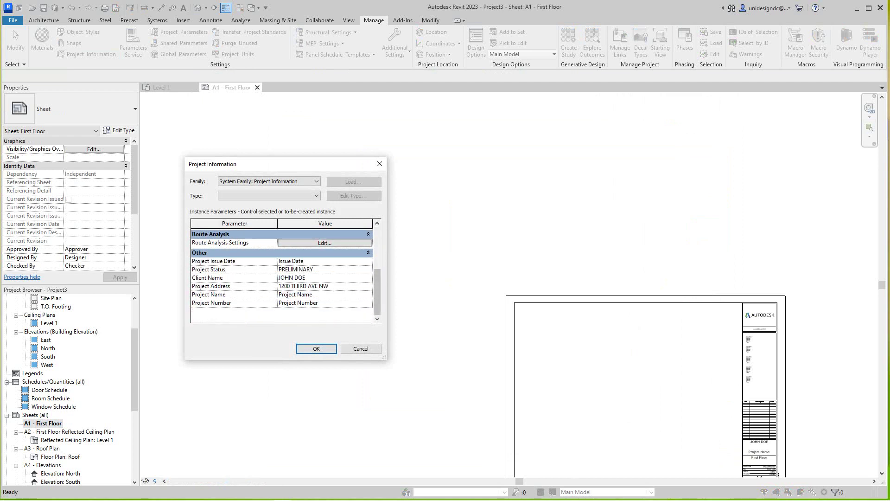
pyautogui.click(295, 295)
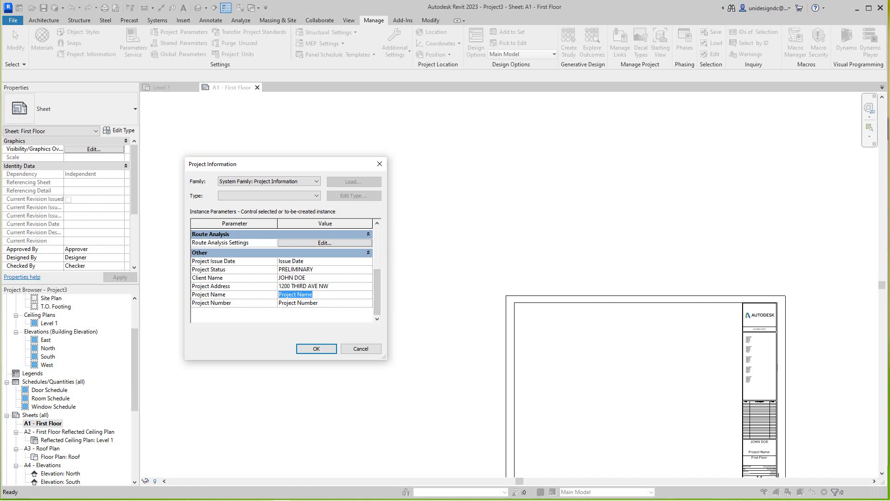
pyautogui.write('DESIGN FIRM')
pyautogui.click(298, 303)
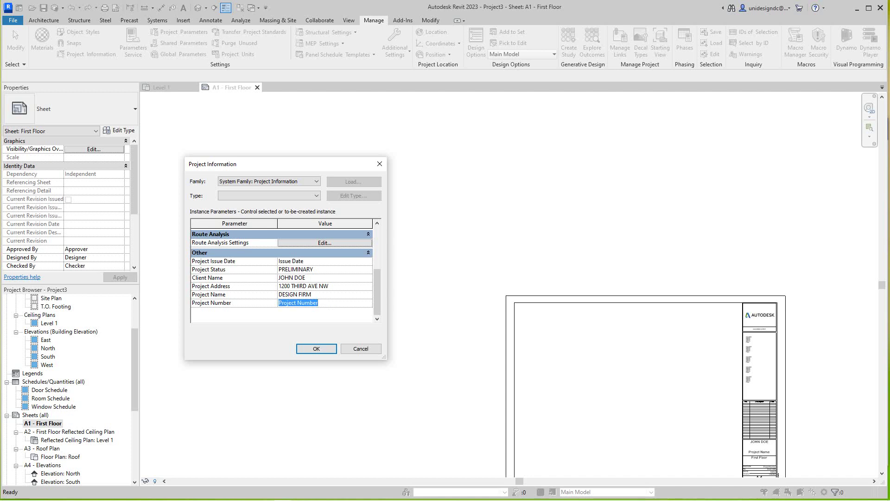
pyautogui.write('1213-6455')
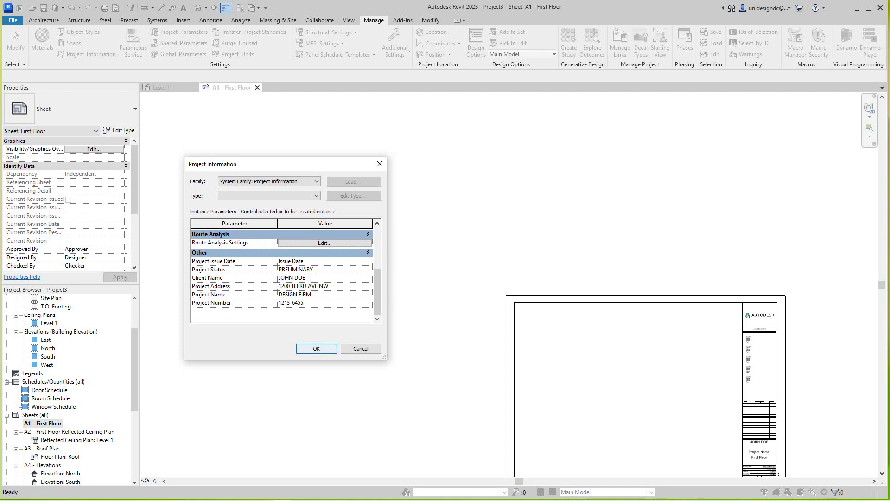
pyautogui.click(316, 349)
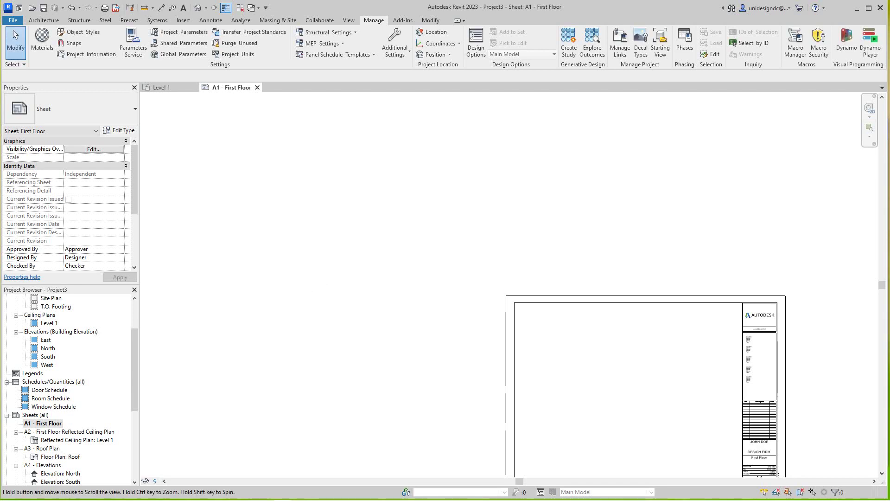
# Step: Zoom over the A1 title block to verify DESIGN FIRM, then bring up the File menu
pyautogui.scroll(5, 761, 464)
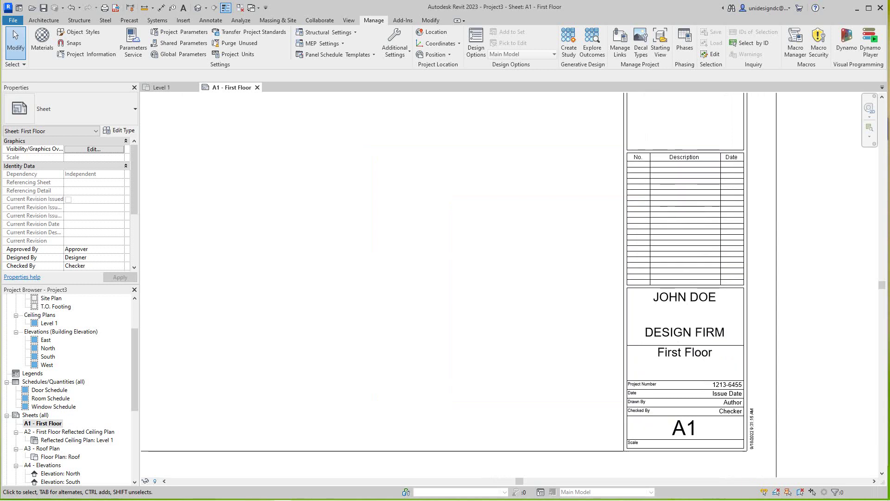
pyautogui.scroll(-5, 717, 440)
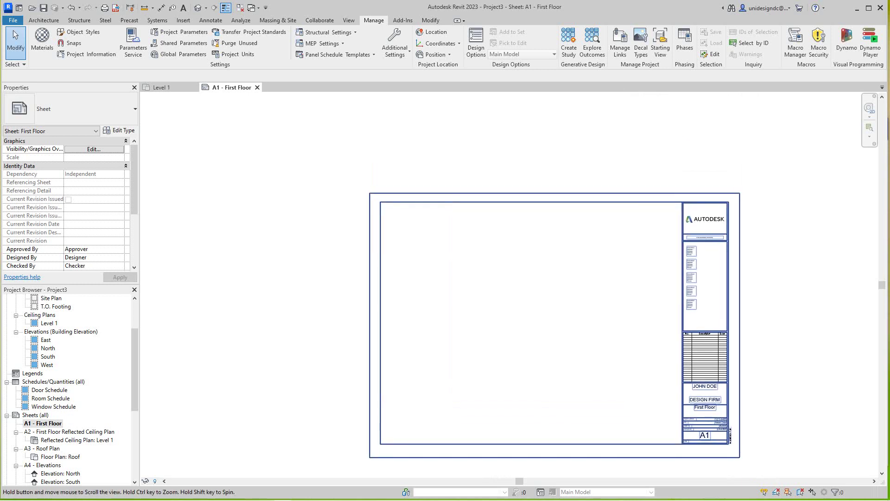
pyautogui.scroll(2, 742, 441)
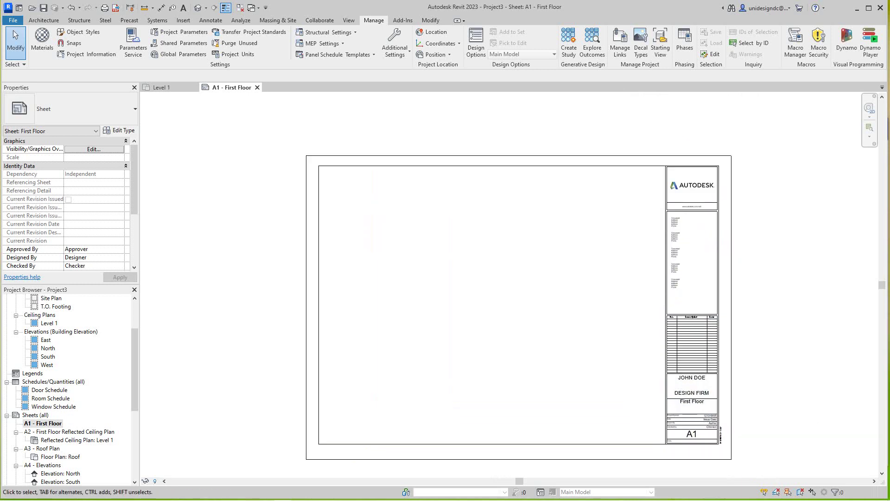
pyautogui.scroll(1, 581, 458)
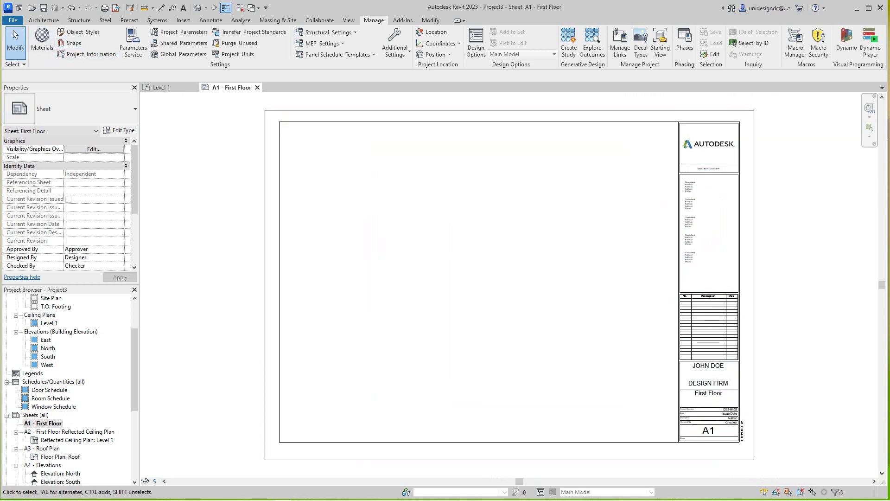
pyautogui.click(13, 20)
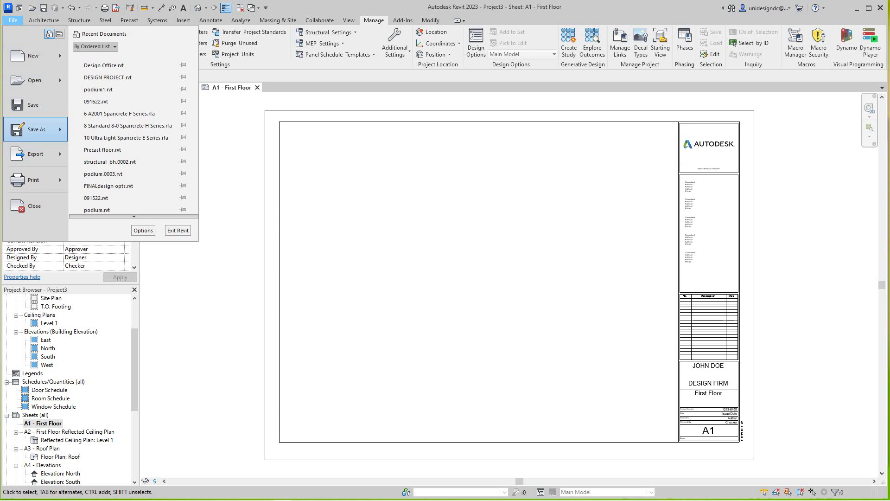
# Step: Save the project as a copy to the Desktop, targeting DESIGN PROJECT.rvt
pyautogui.moveTo(37, 129)
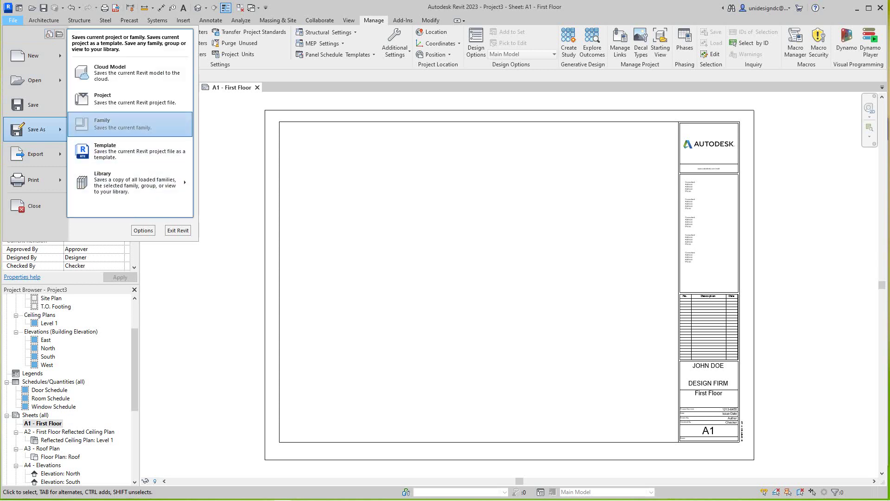
pyautogui.press('Escape')
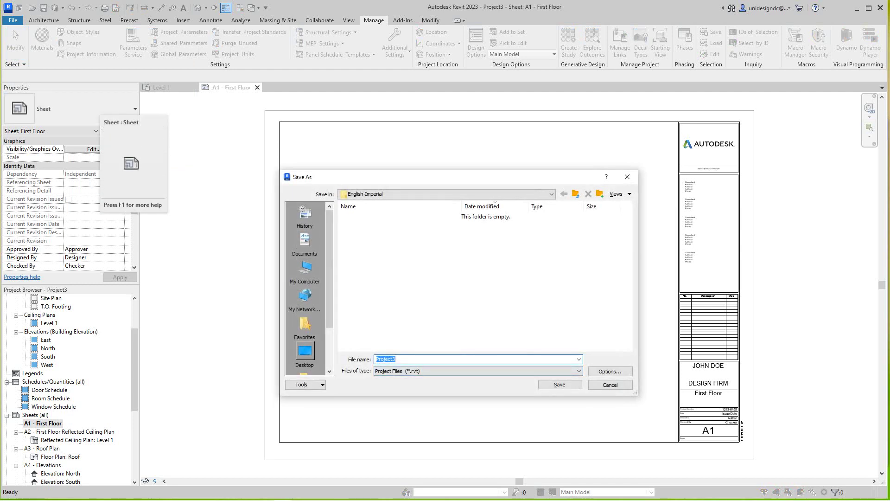
pyautogui.click(305, 351)
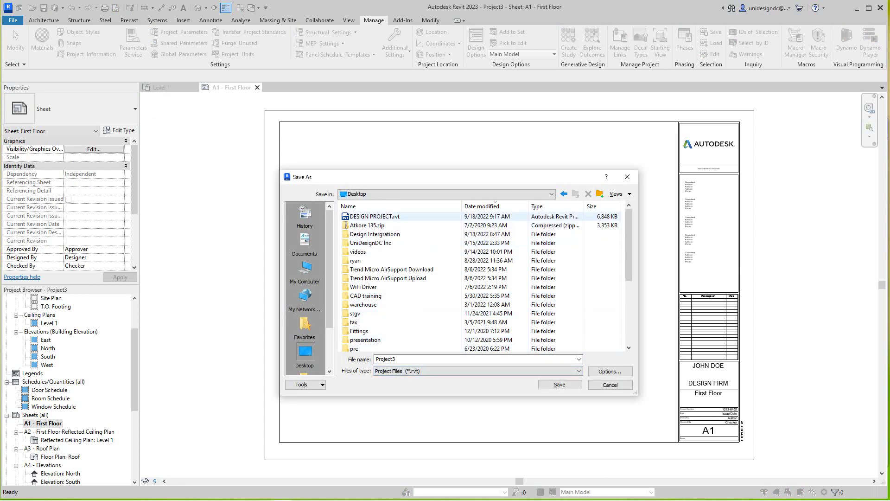
pyautogui.click(373, 217)
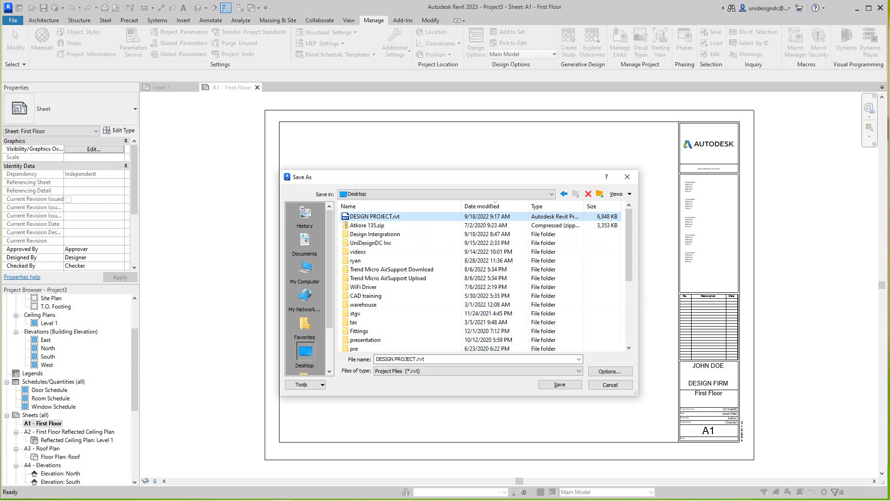
pyautogui.click(417, 359)
pyautogui.click(416, 359)
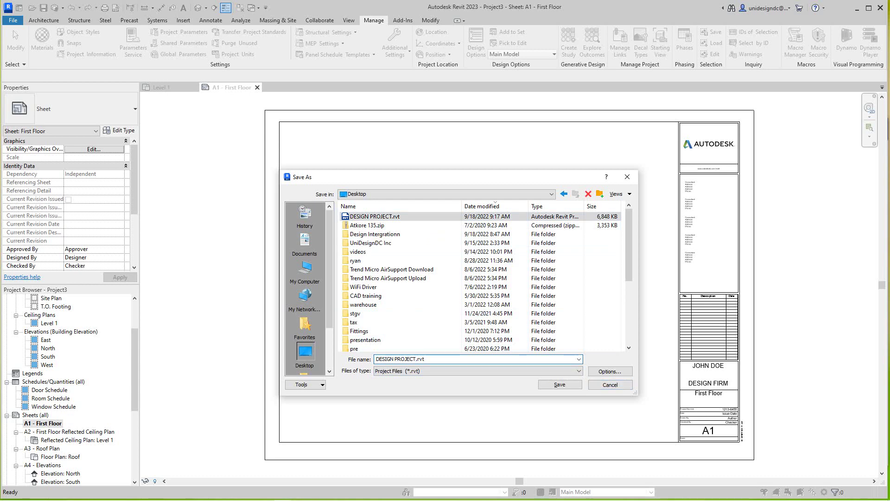
# Step: Set maximum backups to 1 and save, replacing the existing DESIGN PROJECT.rvt
pyautogui.click(610, 371)
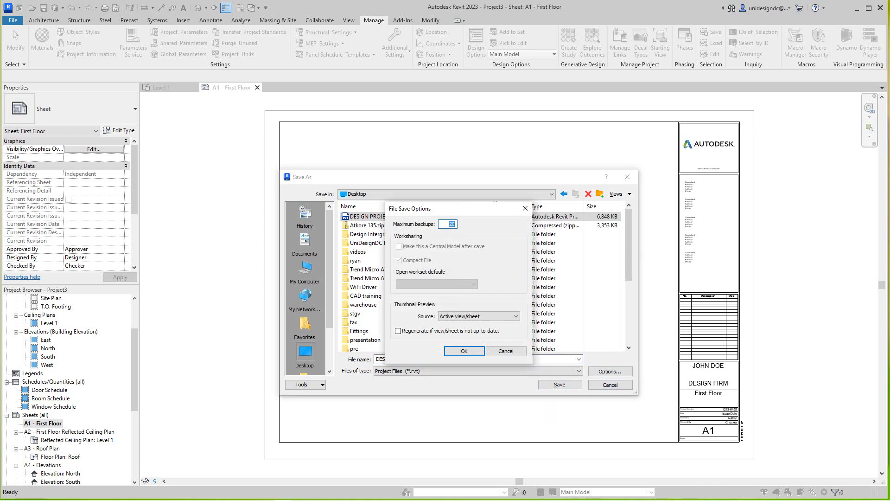
pyautogui.write('1')
pyautogui.press('Return')
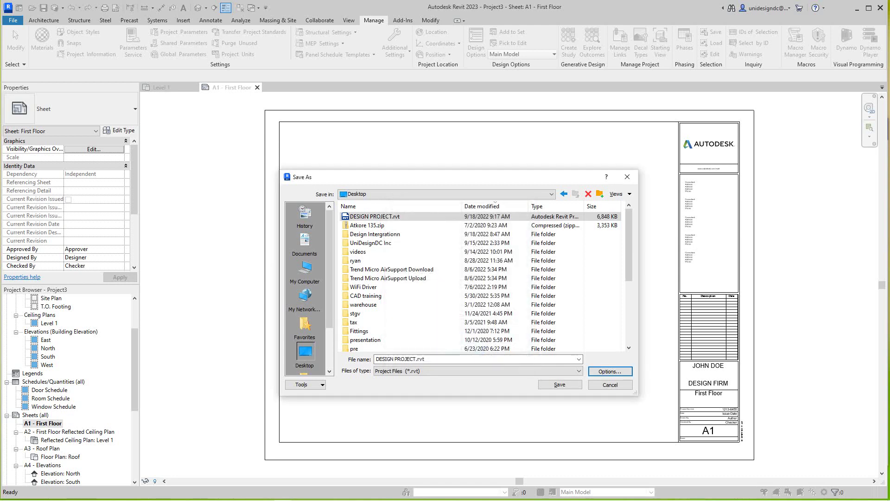
pyautogui.press('Tab')
pyautogui.press('Tab')
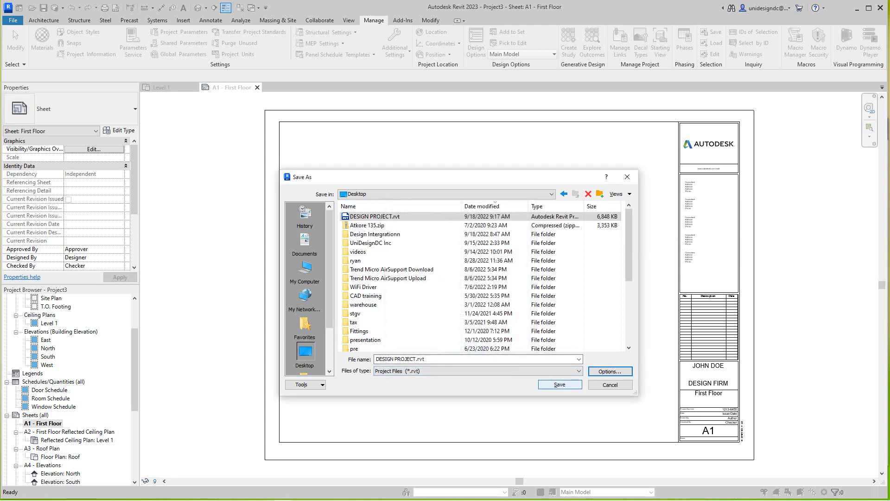
pyautogui.click(559, 385)
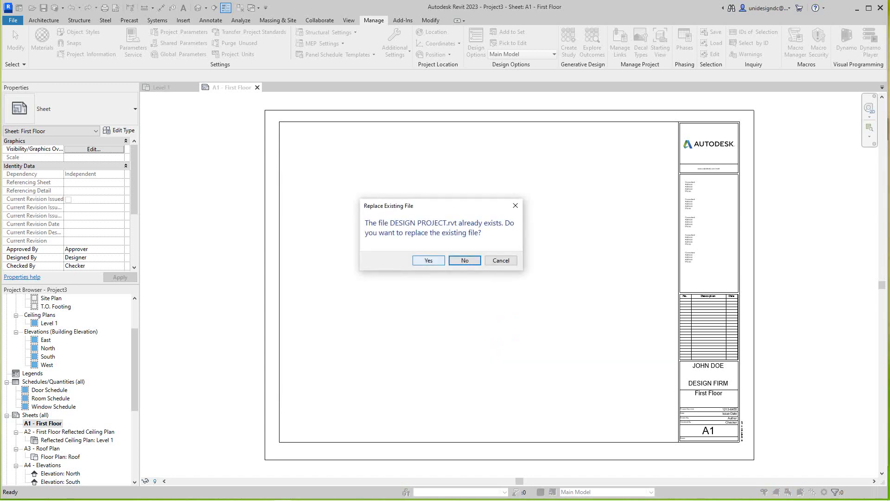
pyautogui.click(429, 260)
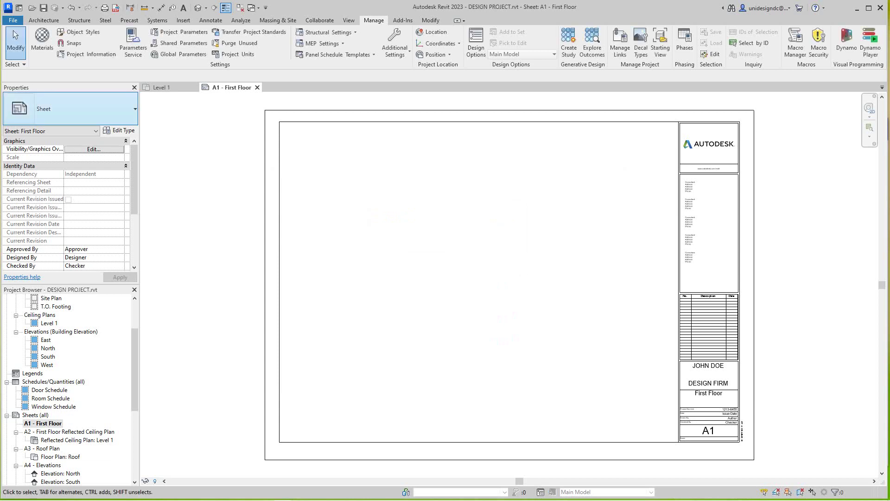
# Step: Open the Level 1 floor plan from the Project Browser's Floor Plans list
pyautogui.scroll(-2, 337, 288)
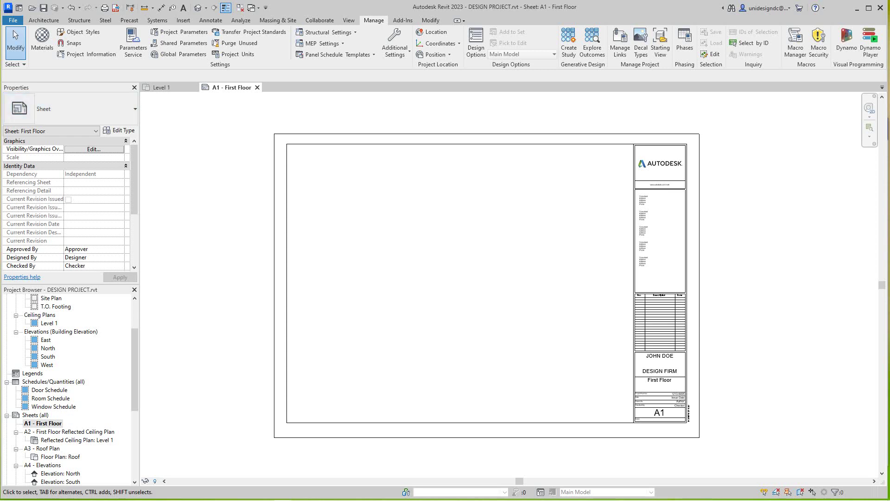
pyautogui.scroll(3, 69, 389)
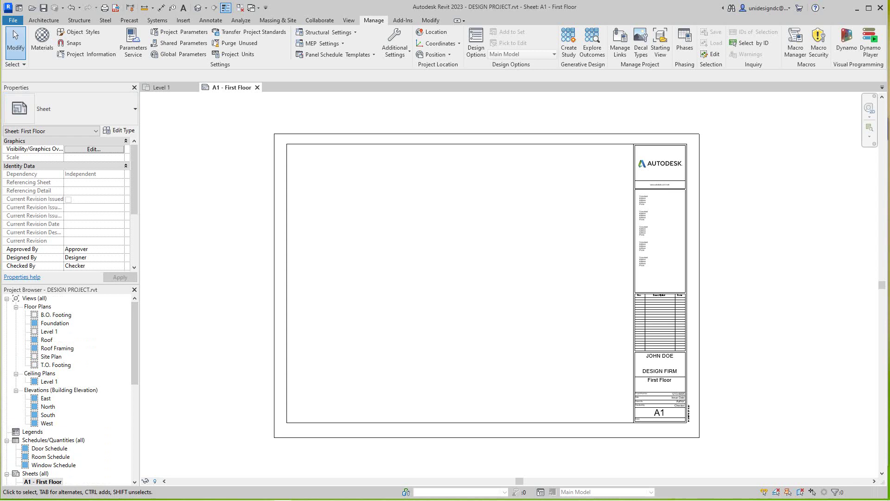
pyautogui.doubleClick(49, 331)
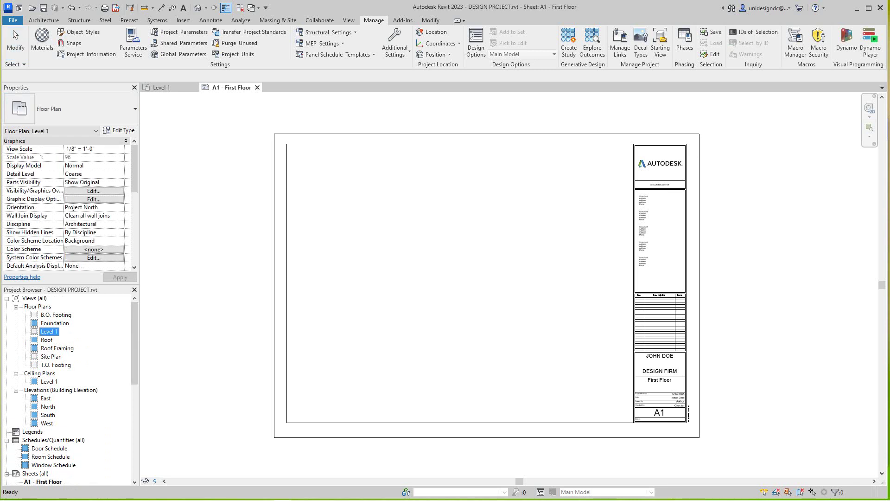
pyautogui.scroll(2, 428, 281)
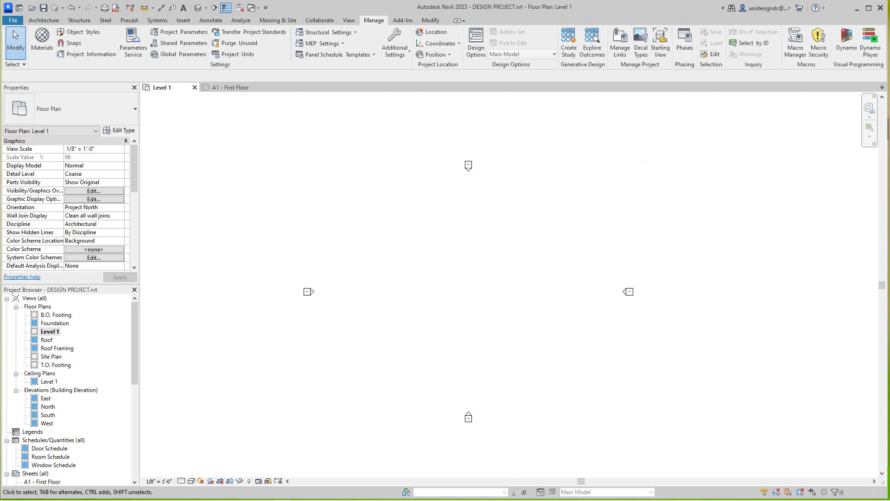
# Step: Start the architectural Wall tool from the Architecture tab's Wall dropdown
pyautogui.click(44, 20)
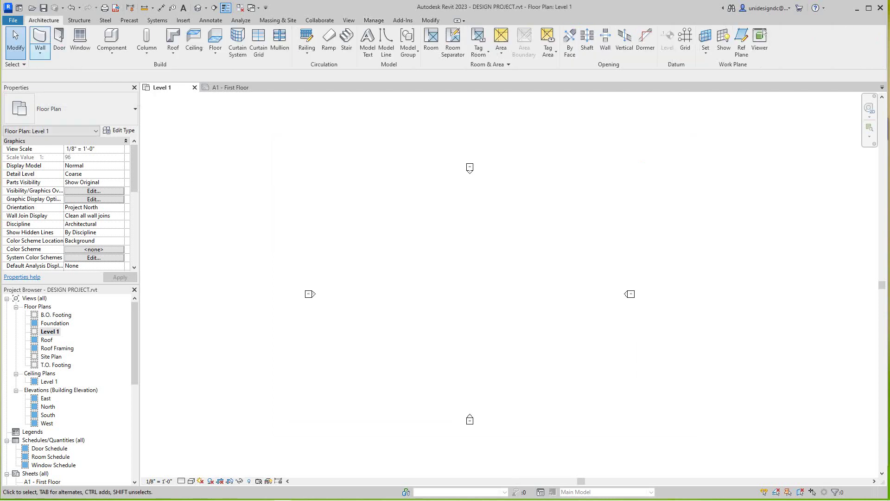
pyautogui.click(40, 53)
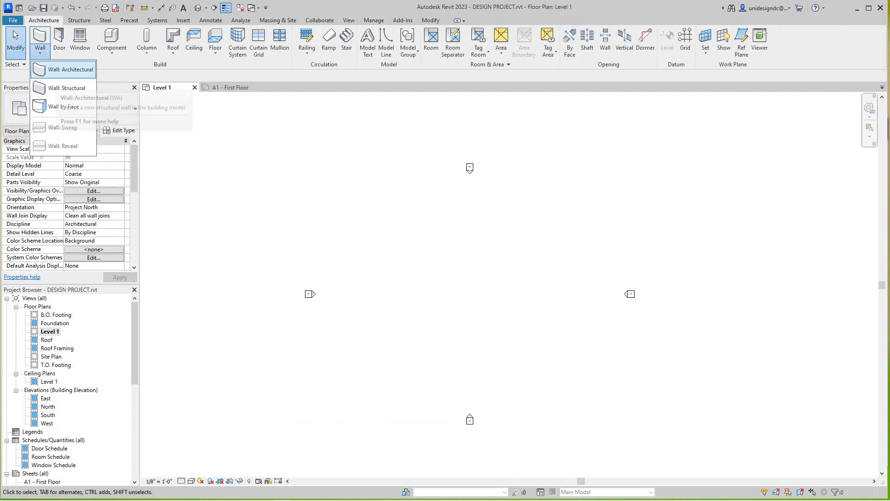
pyautogui.click(69, 69)
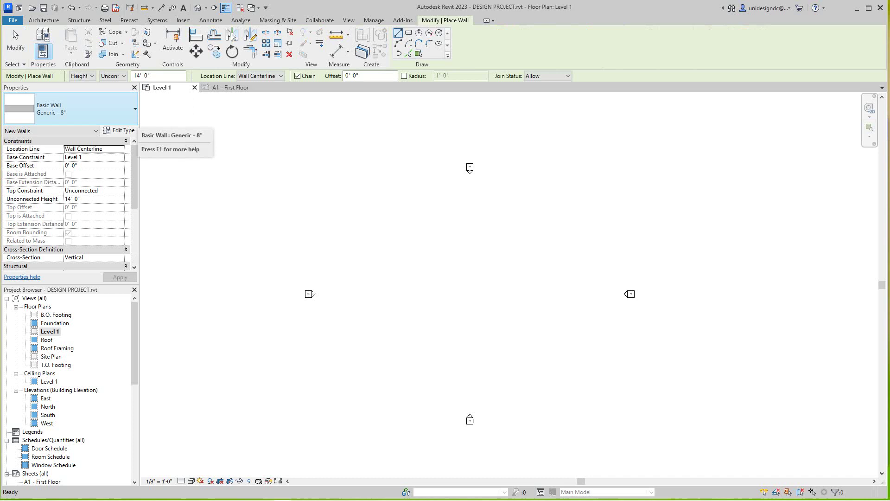
# Step: Set the wall type to Generic - 12" with the Finish Face: Exterior location line
pyautogui.click(132, 112)
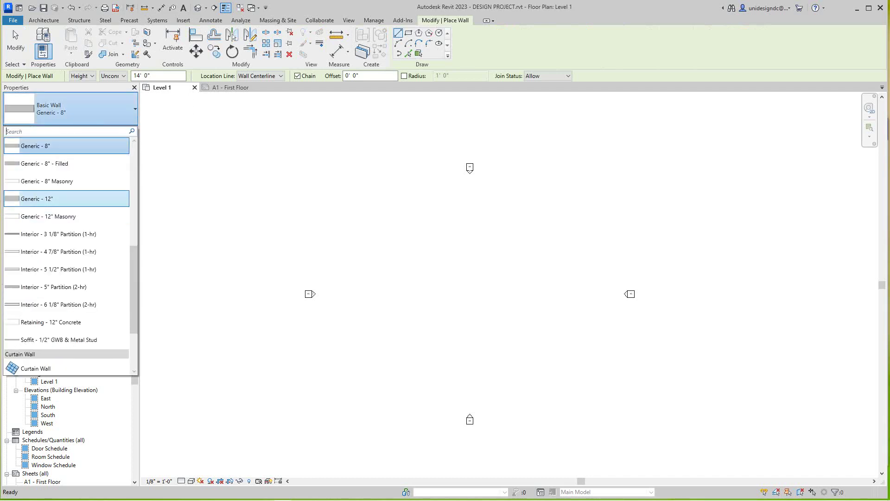
pyautogui.click(37, 199)
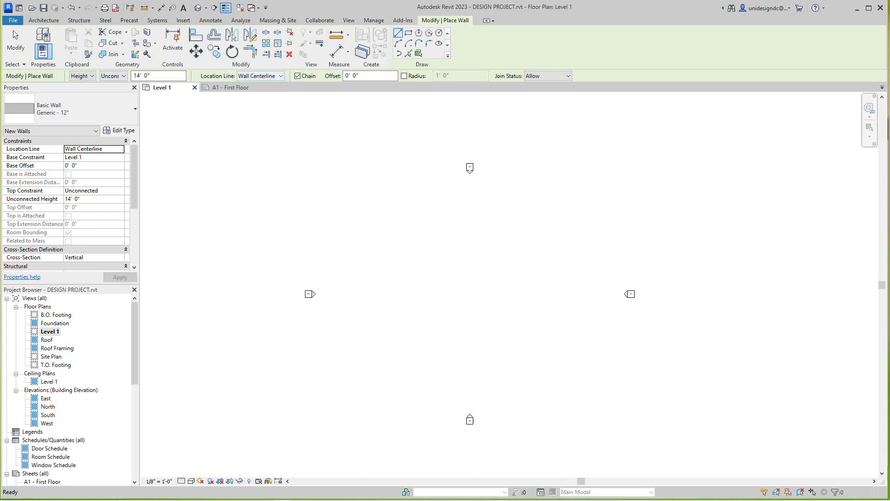
pyautogui.click(259, 76)
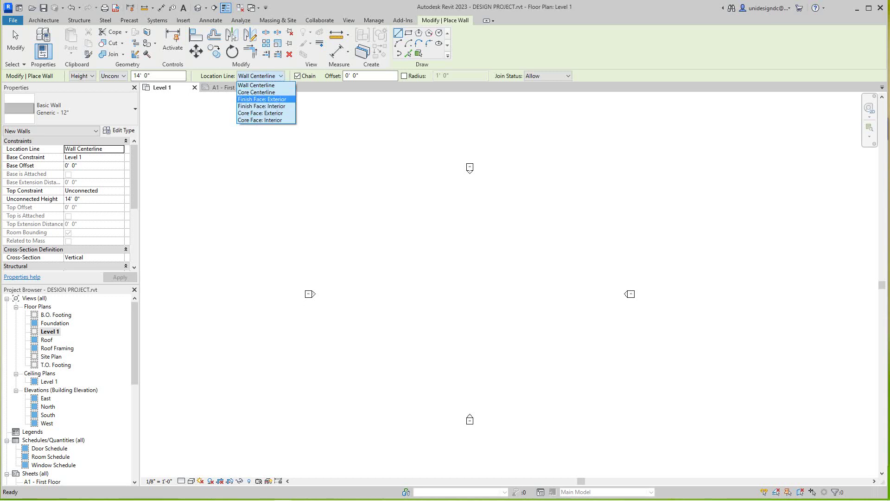
pyautogui.press('Return')
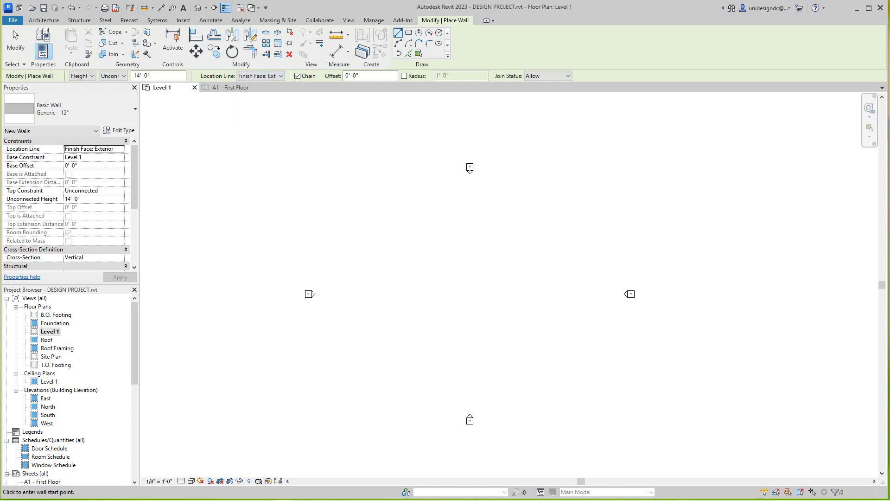
# Step: Frame the plan and draw the 66'-0" top wall starting near the plan centre
pyautogui.scroll(-2, 171, 177)
pyautogui.scroll(1, 380, 253)
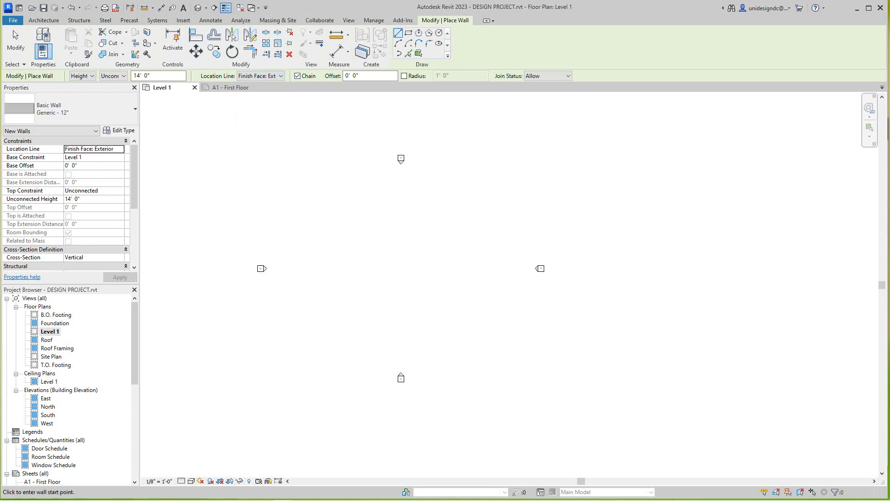
pyautogui.moveTo(380, 253); pyautogui.dragTo(354, 298, button='middle')
pyautogui.scroll(2, 347, 265)
pyautogui.scroll(-2, 352, 274)
pyautogui.scroll(1, 368, 311)
pyautogui.scroll(1, 339, 290)
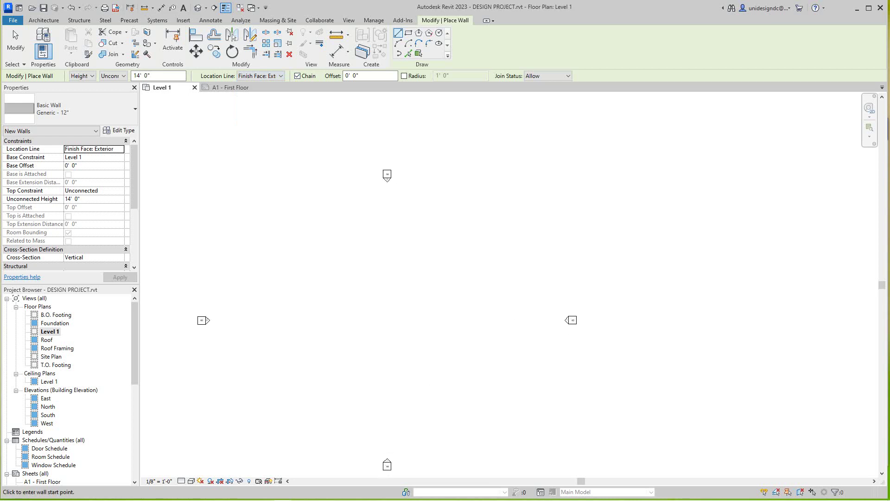
pyautogui.moveTo(339, 290)
pyautogui.mouseDown(button='middle')
pyautogui.moveTo(337, 317)
pyautogui.moveTo(337, 278)
pyautogui.mouseUp(button='middle')
pyautogui.scroll(1, 371, 266)
pyautogui.click(357, 267)
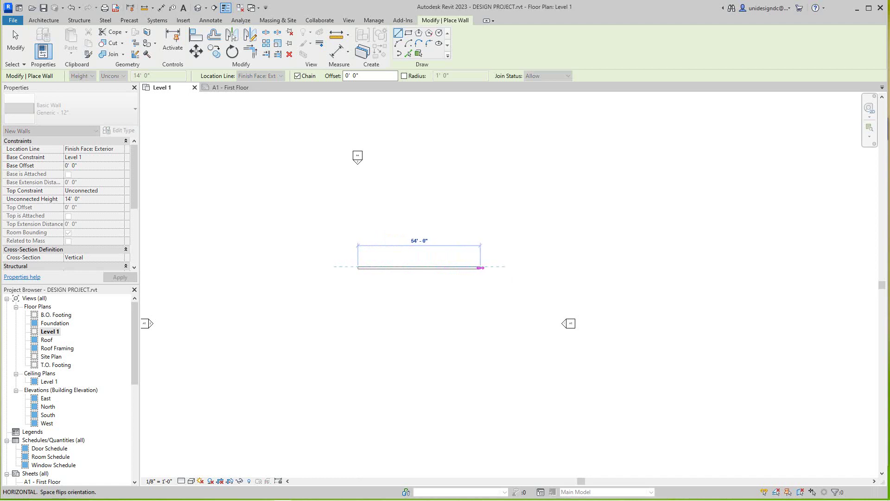
pyautogui.click(507, 268)
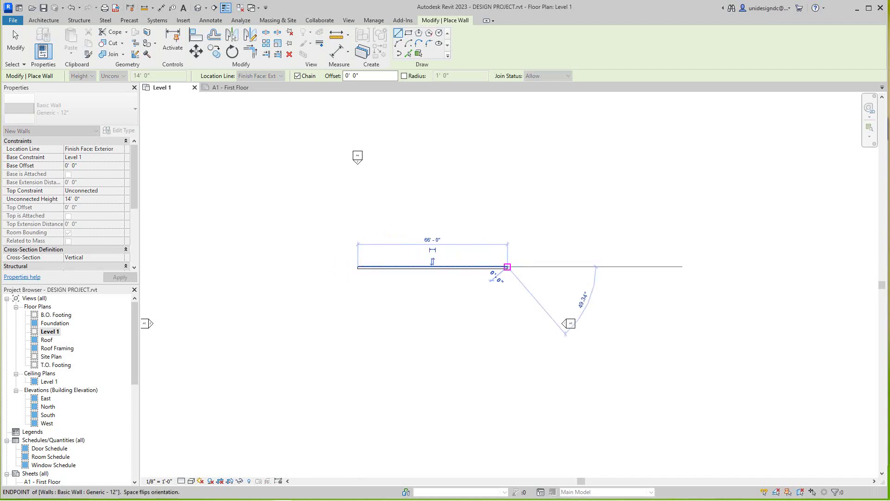
# Step: Continue with the long right wall, a short bottom wall left and a short wall up
pyautogui.moveTo(505, 311); pyautogui.dragTo(501, 239, button='middle')
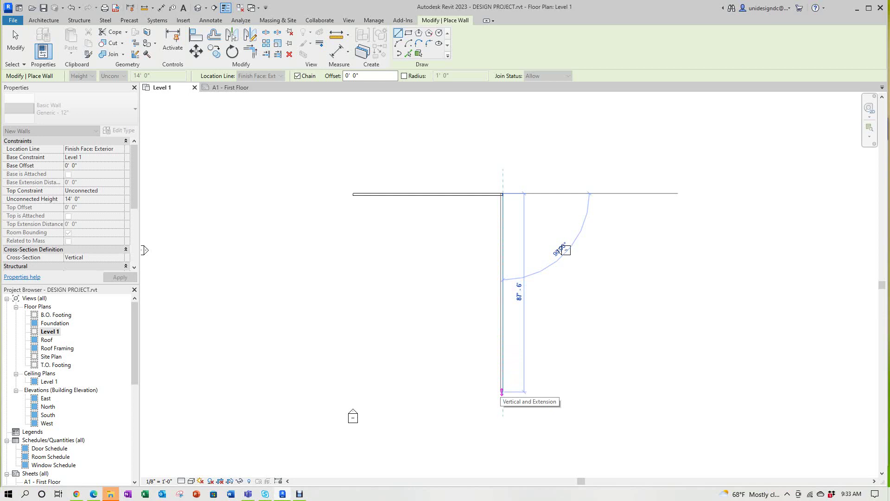
pyautogui.click(502, 392)
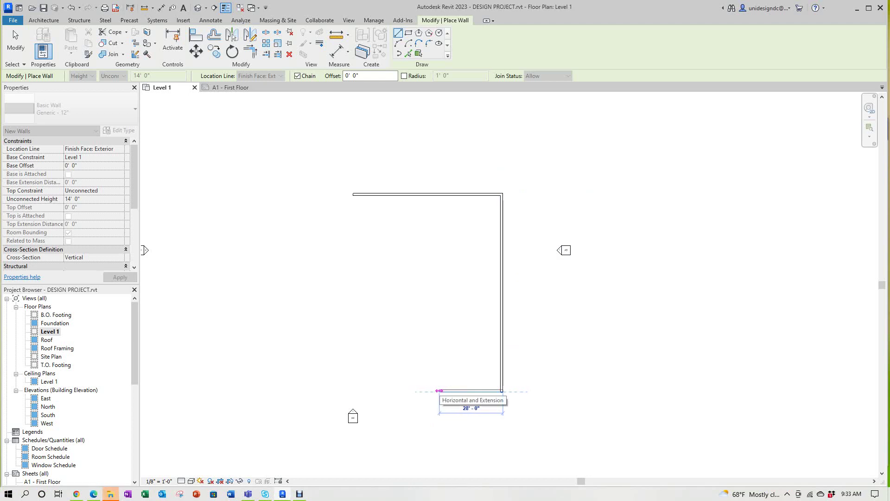
pyautogui.click(439, 391)
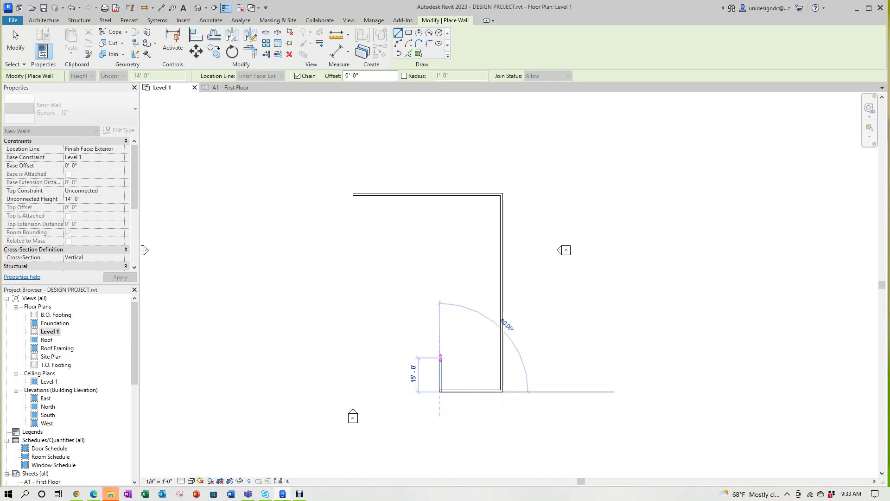
pyautogui.click(441, 353)
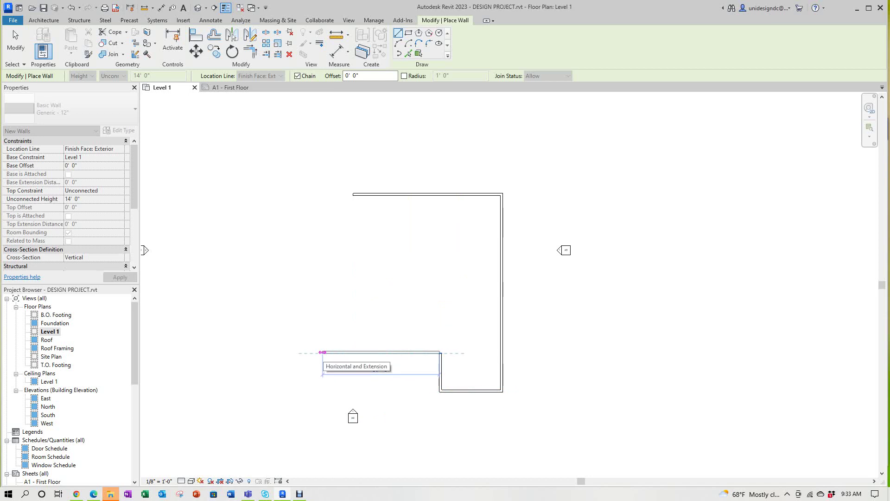
pyautogui.rightClick(323, 356)
# Step: From the top-left corner, draw a short drop, a 50'-0" wall left and a 22'-0" wall down
pyautogui.click(348, 208)
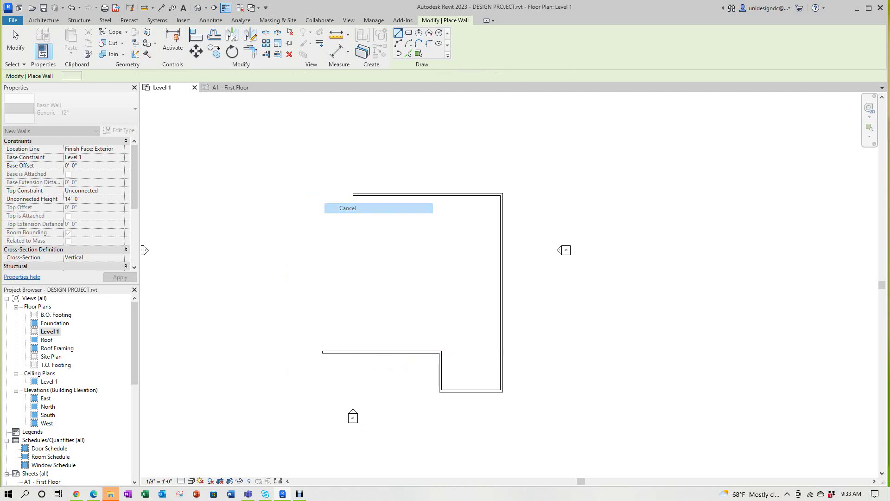
pyautogui.click(353, 194)
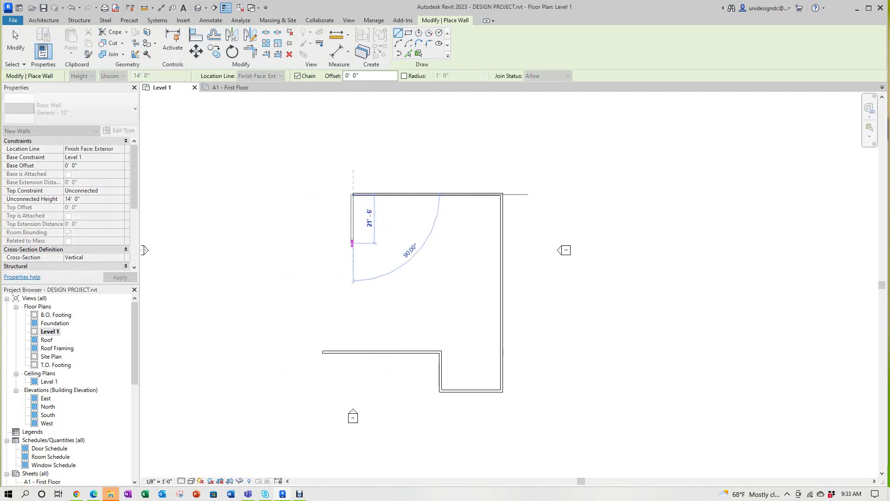
pyautogui.click(352, 240)
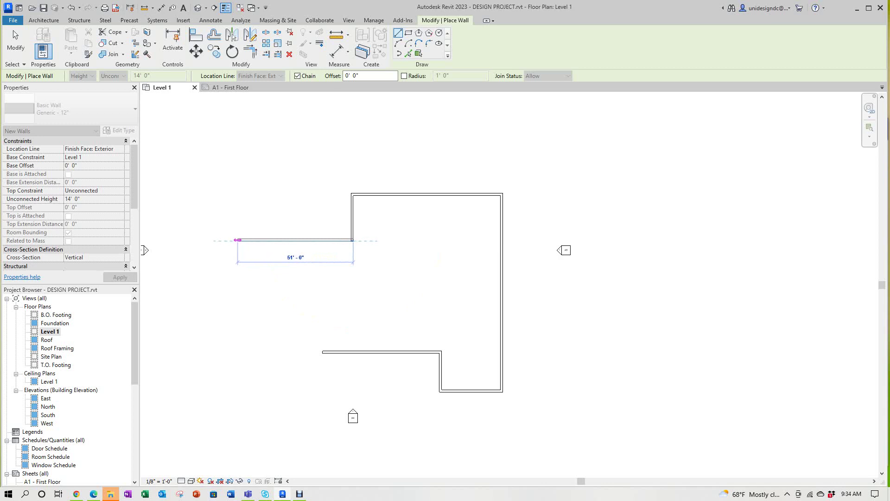
pyautogui.click(240, 240)
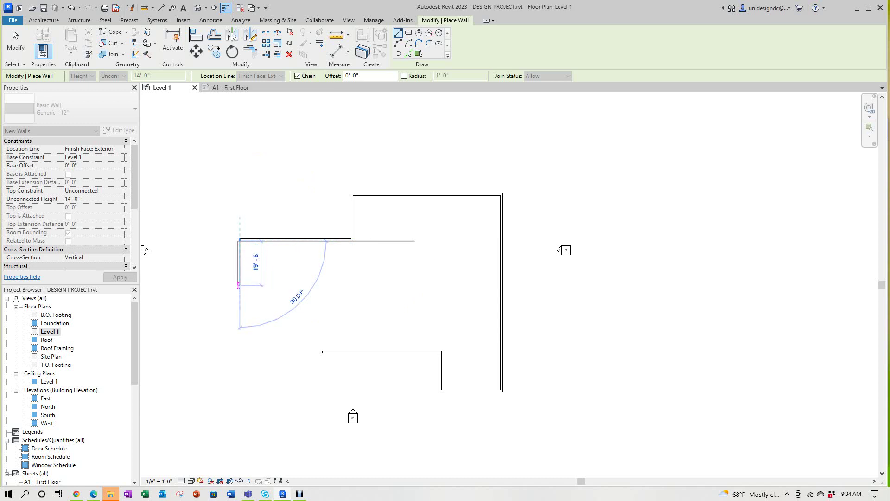
pyautogui.click(241, 290)
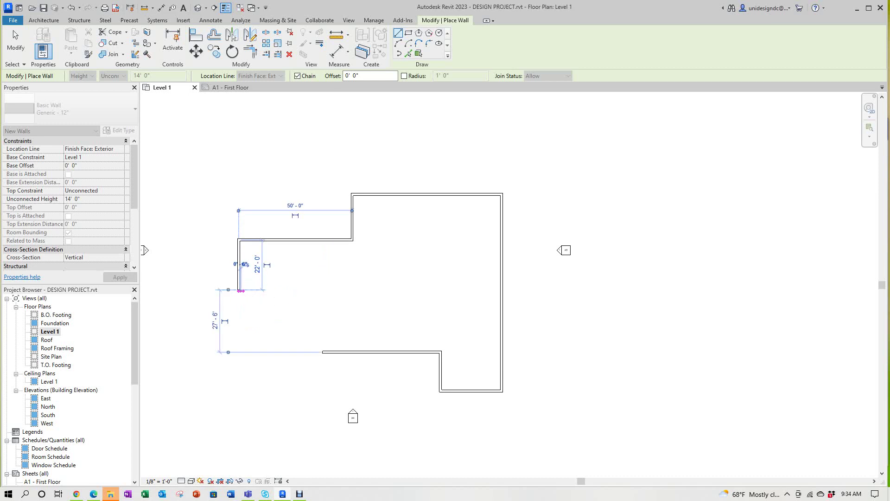
pyautogui.press('Escape')
pyautogui.press('Escape')
# Step: Stretch the bottom wall's left end further to the left
pyautogui.click(381, 353)
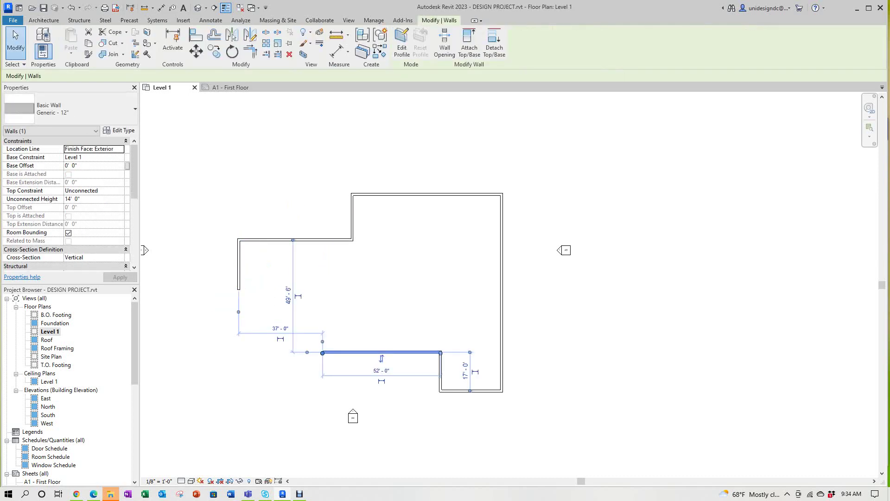
pyautogui.moveTo(322, 353); pyautogui.dragTo(297, 352)
pyautogui.press('Escape')
pyautogui.moveTo(298, 353); pyautogui.dragTo(275, 302, button='middle')
pyautogui.scroll(2, 329, 285)
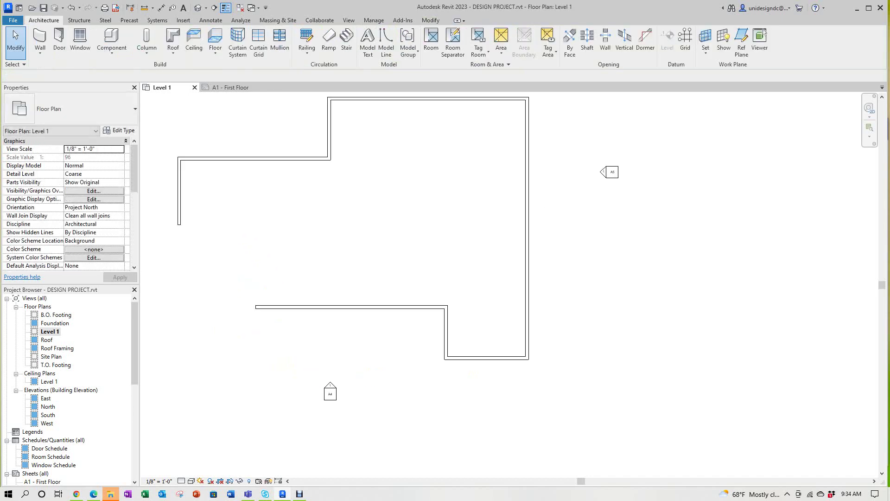
pyautogui.moveTo(275, 266); pyautogui.dragTo(328, 306, button='middle')
pyautogui.scroll(-1, 320, 302)
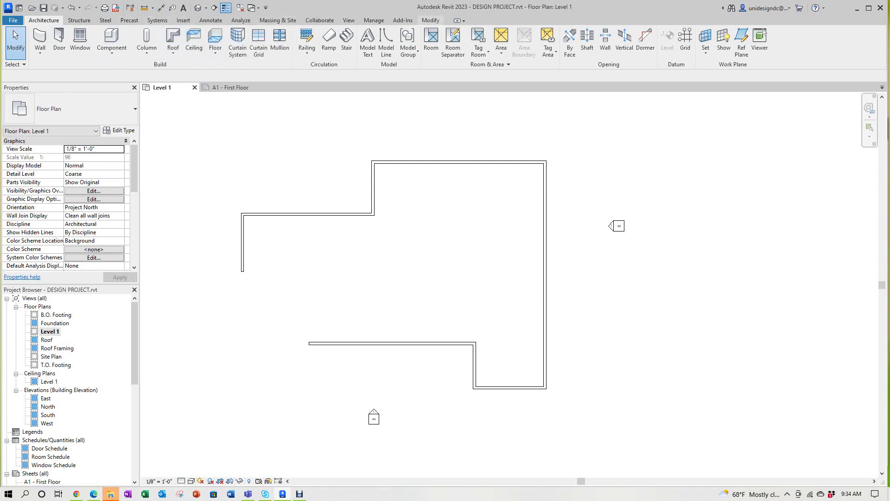
pyautogui.scroll(-13, 232, 35)
# Step: Join the left and bottom walls into a corner with Trim/Extend (TR)
pyautogui.press('t')
pyautogui.press('r')
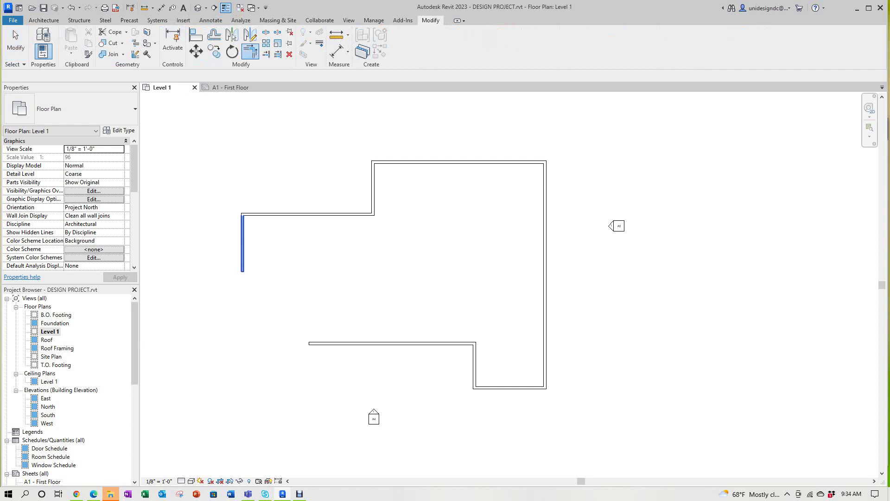
pyautogui.click(242, 245)
pyautogui.click(353, 343)
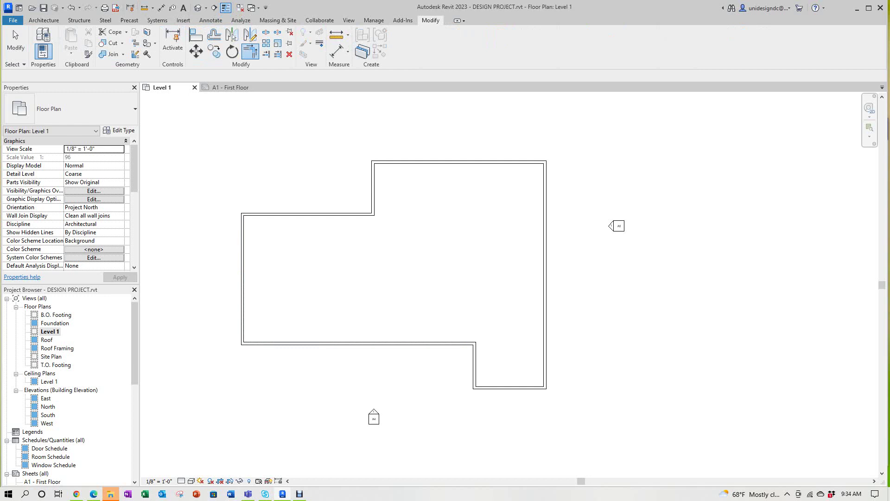
pyautogui.scroll(2, 295, 275)
pyautogui.press('Escape')
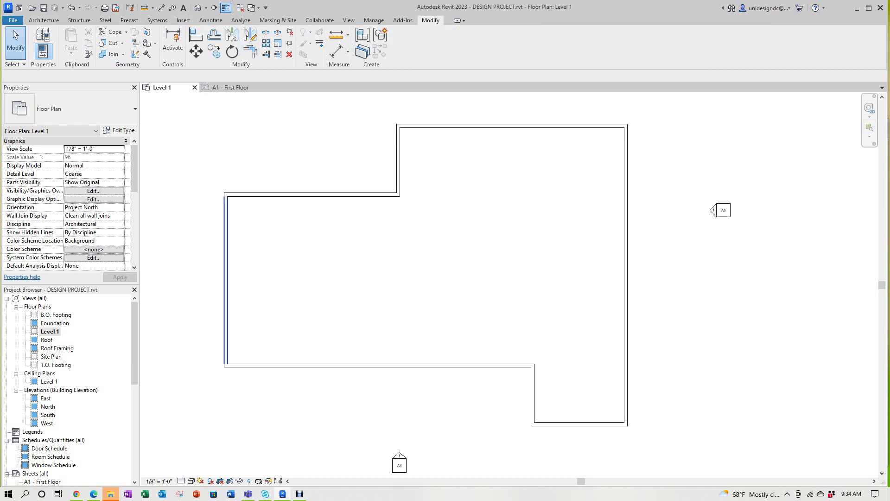
# Step: Resize the bottom wall to 63'-0"
pyautogui.click(226, 278)
pyautogui.press('Escape')
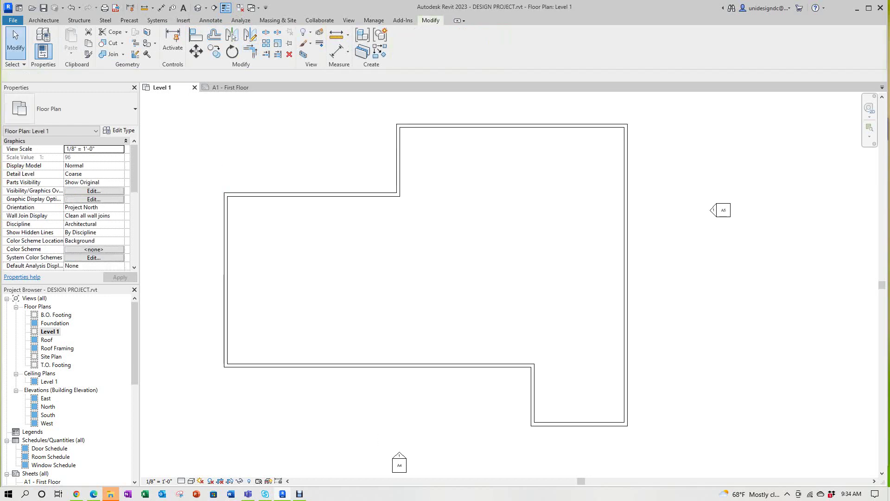
pyautogui.scroll(-1, 352, 107)
pyautogui.click(265, 331)
pyautogui.scroll(2, 265, 331)
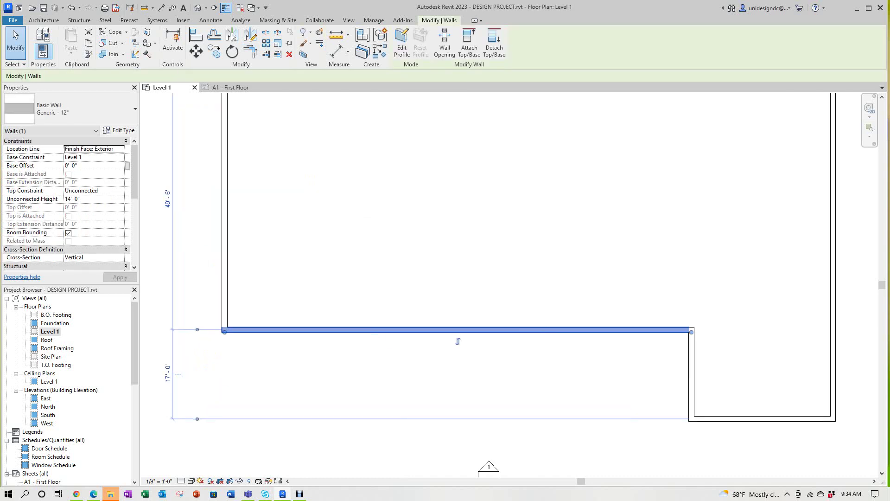
pyautogui.moveTo(220, 330); pyautogui.dragTo(372, 331)
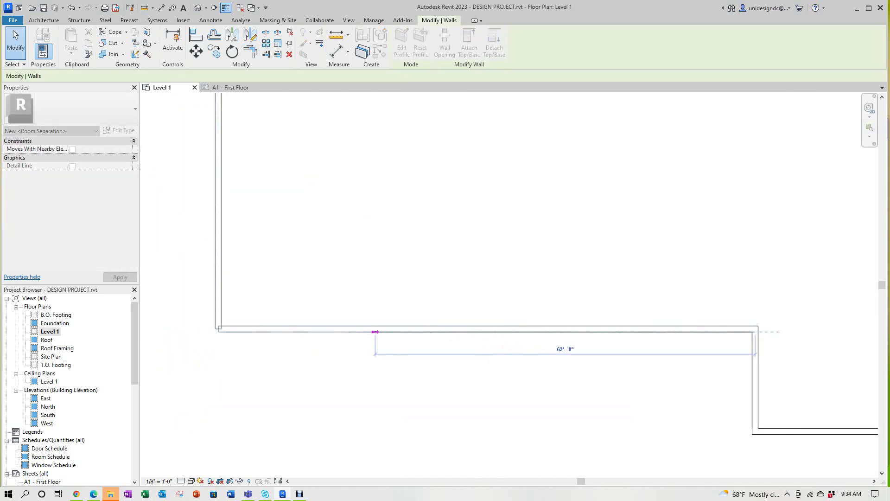
pyautogui.press('Escape')
pyautogui.scroll(-2, 390, 446)
# Step: Shorten the left wall to 31'-0" from its bottom end, opening the lower-left corner
pyautogui.click(289, 297)
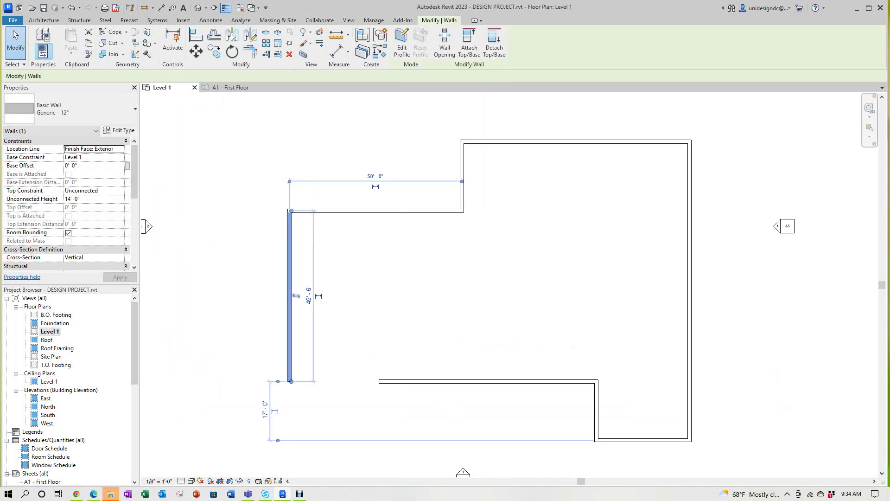
pyautogui.moveTo(291, 381); pyautogui.dragTo(292, 318)
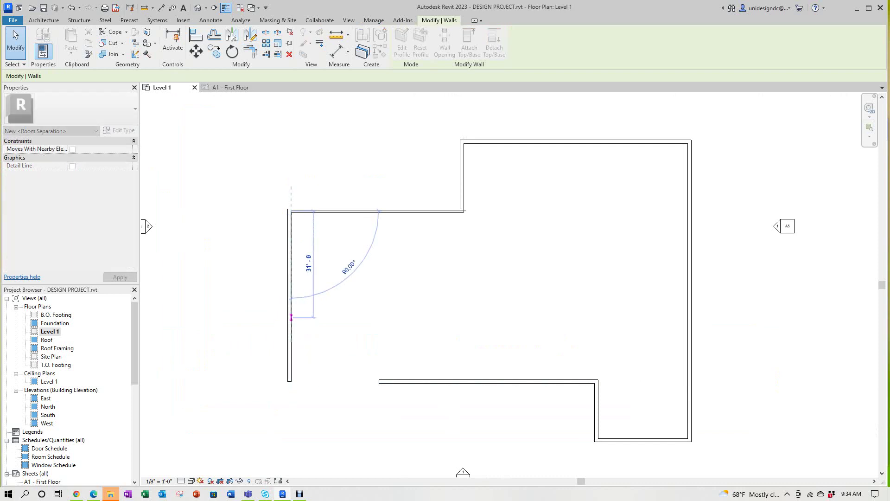
pyautogui.press('Escape')
pyautogui.press('z')
pyautogui.press('f')
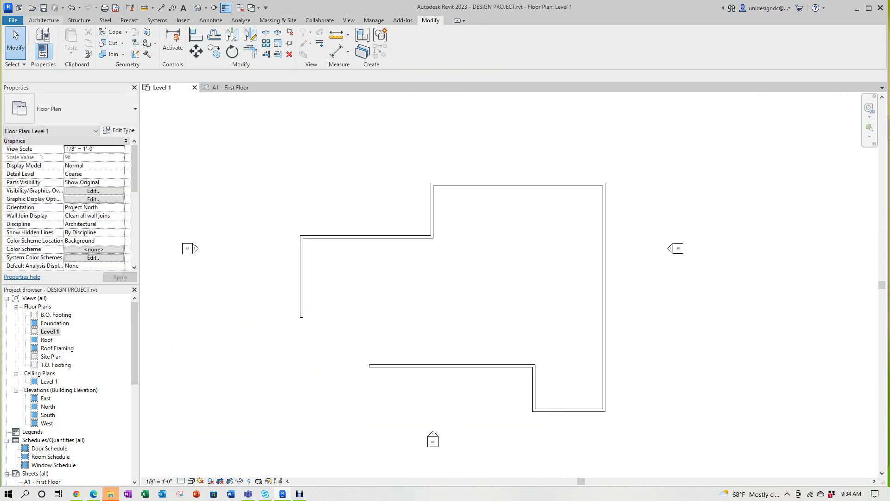
pyautogui.click(44, 21)
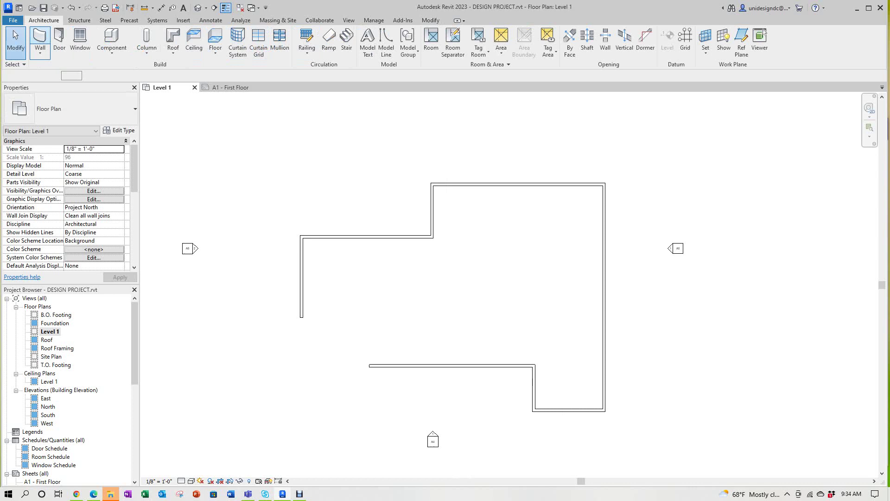
pyautogui.click(40, 40)
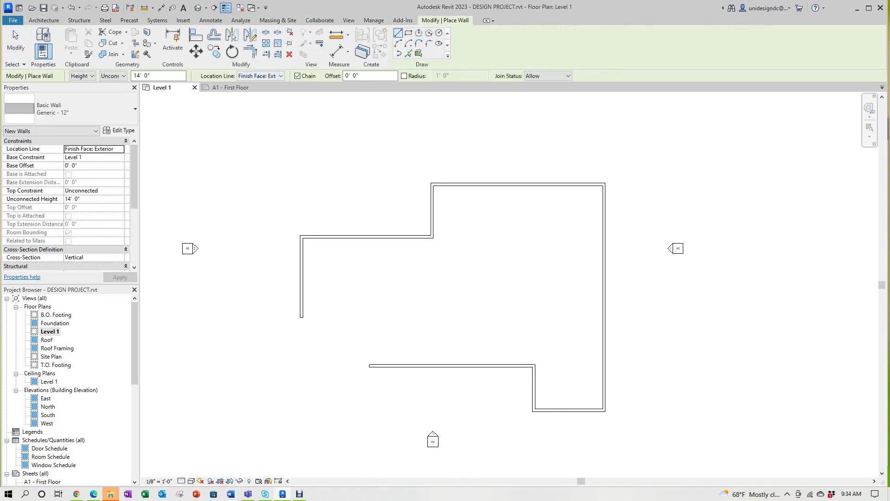
pyautogui.click(429, 43)
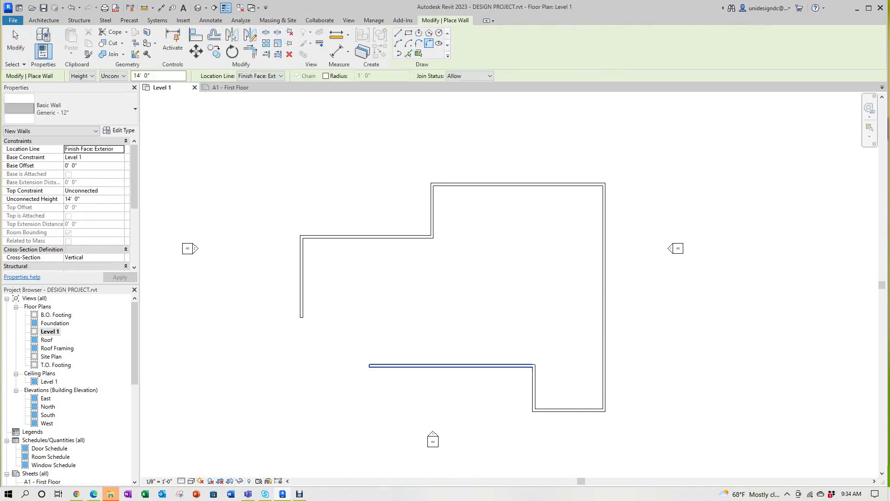
pyautogui.click(450, 366)
pyautogui.click(301, 278)
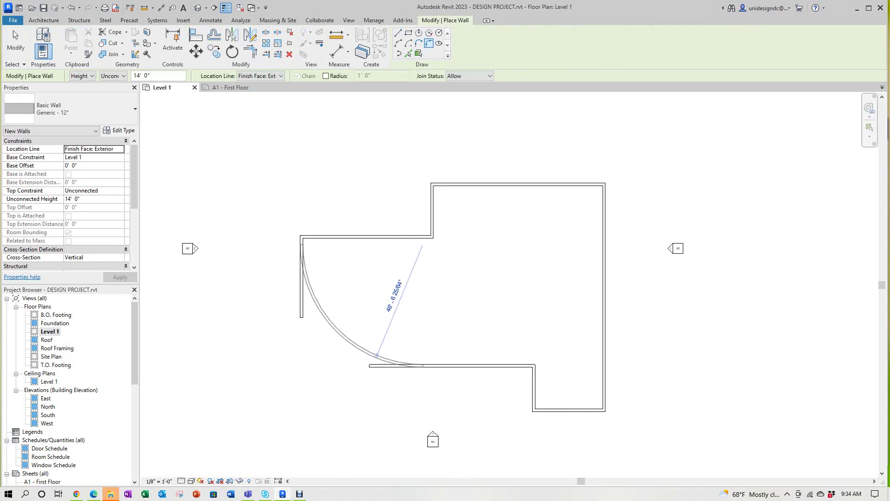
pyautogui.scroll(2, 356, 364)
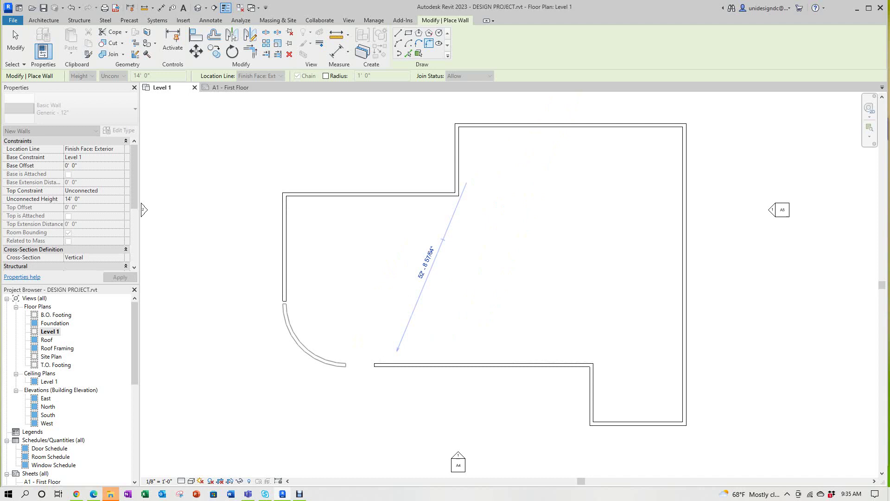
pyautogui.scroll(-1, 356, 369)
pyautogui.press('Escape')
pyautogui.press('Escape')
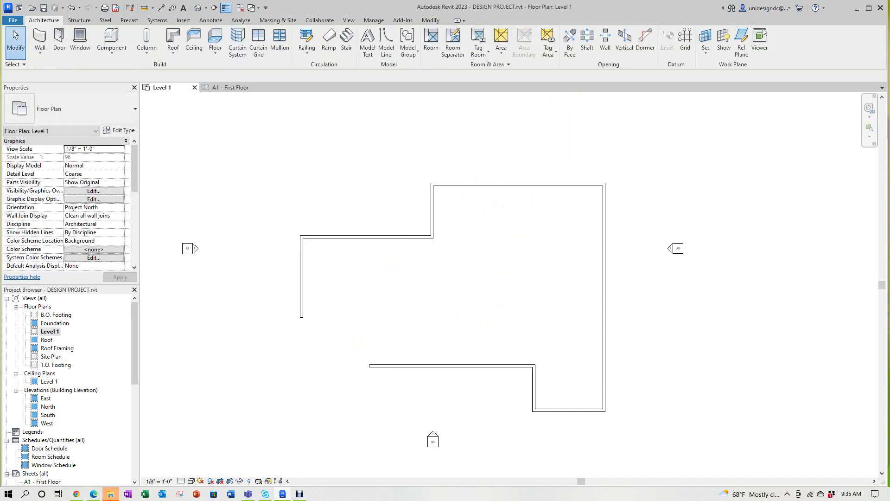
# Step: Extend the bottom wall left and shorten the left wall to 31'-0"
pyautogui.scroll(2, 322, 331)
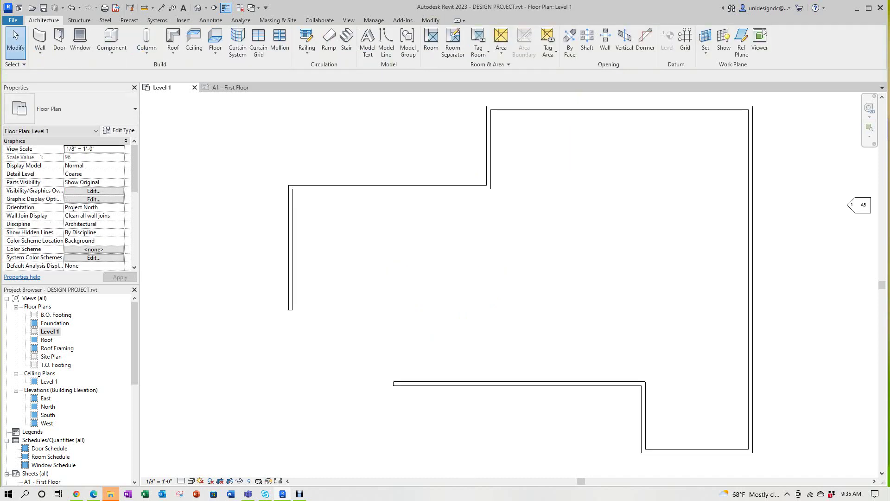
pyautogui.click(408, 383)
pyautogui.moveTo(394, 384); pyautogui.dragTo(375, 384)
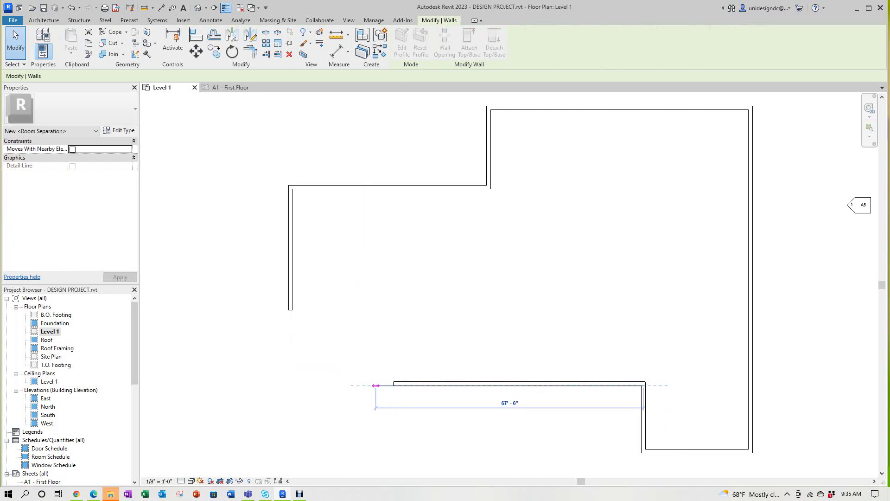
pyautogui.press('Escape')
pyautogui.click(291, 250)
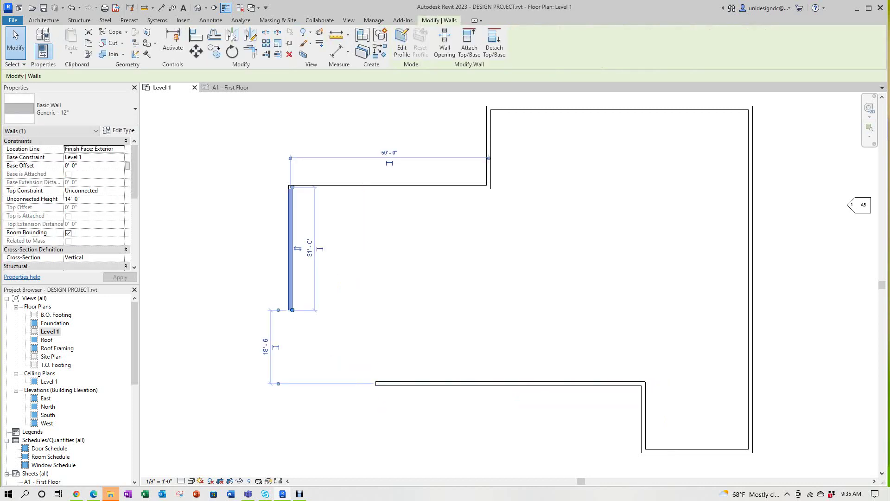
pyautogui.moveTo(292, 310); pyautogui.dragTo(292, 292)
pyautogui.press('Escape')
# Step: Draw an arc wall from the bottom wall's left end to the left wall's end
pyautogui.scroll(-1, 310, 319)
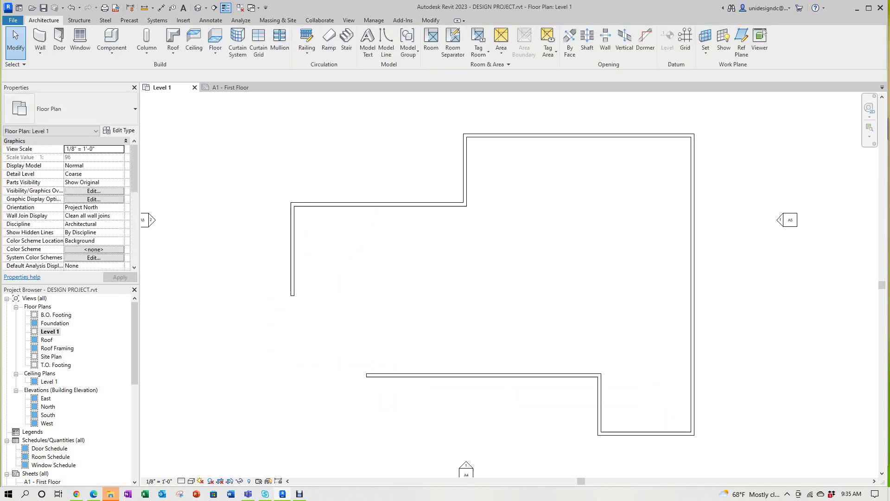
pyautogui.scroll(-1, 464, 297)
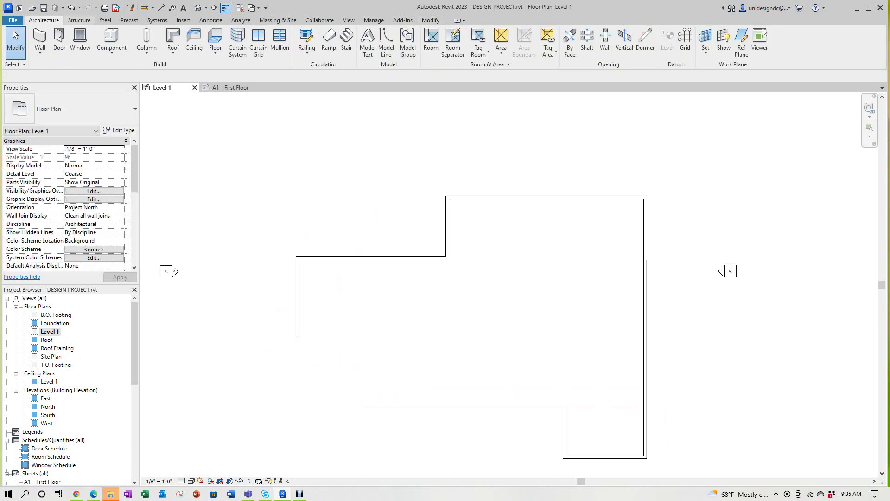
pyautogui.click(40, 39)
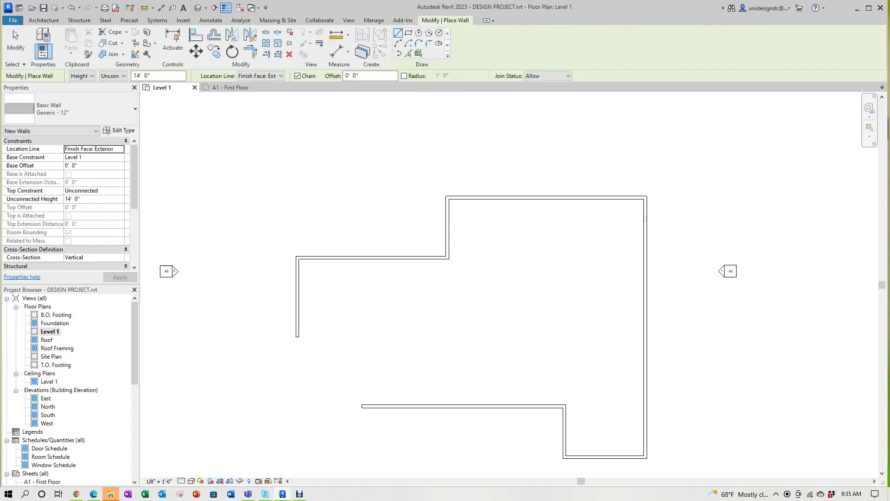
pyautogui.click(362, 407)
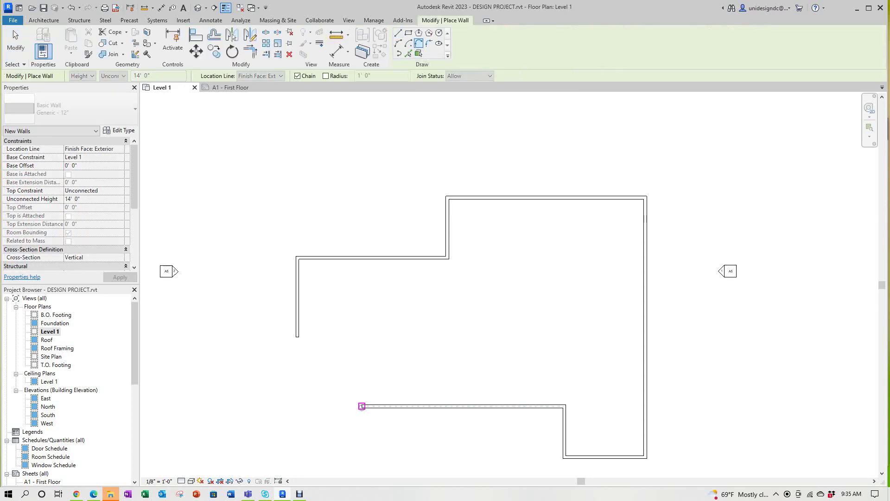
pyautogui.click(297, 337)
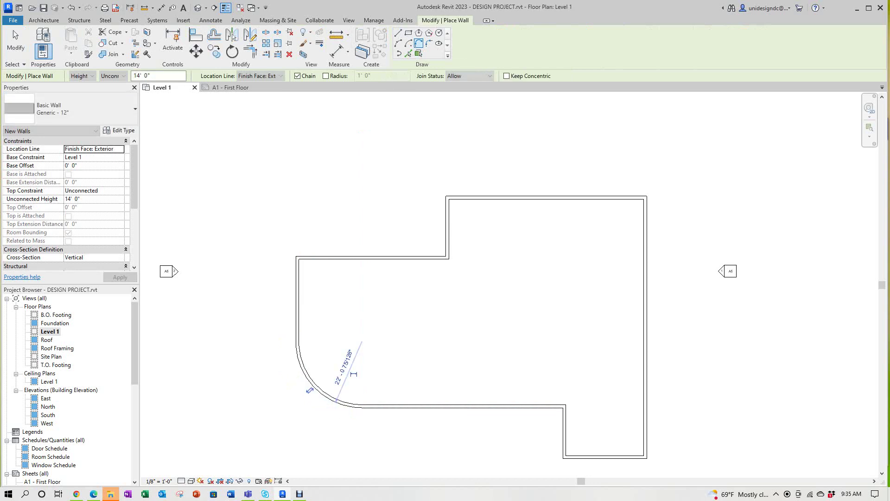
pyautogui.press('Escape')
pyautogui.press('Escape')
# Step: Set the arc wall's radius to 26'-6"
pyautogui.scroll(1, 350, 387)
pyautogui.click(303, 385)
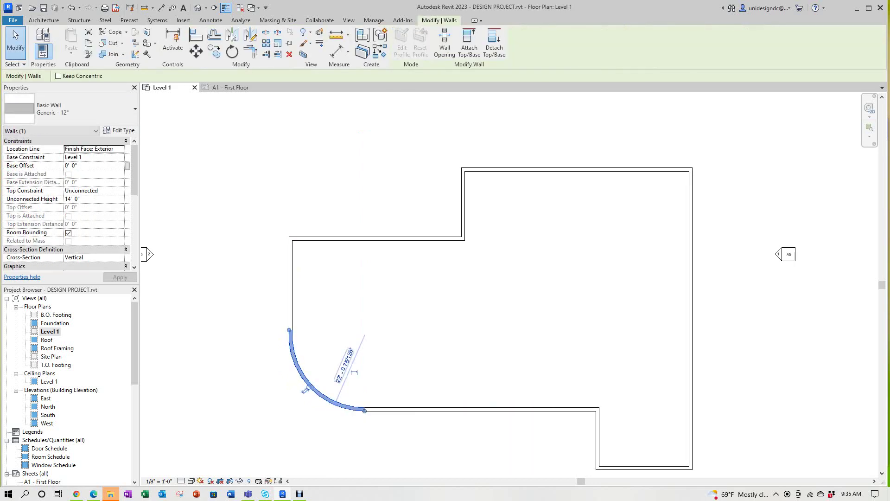
pyautogui.click(355, 373)
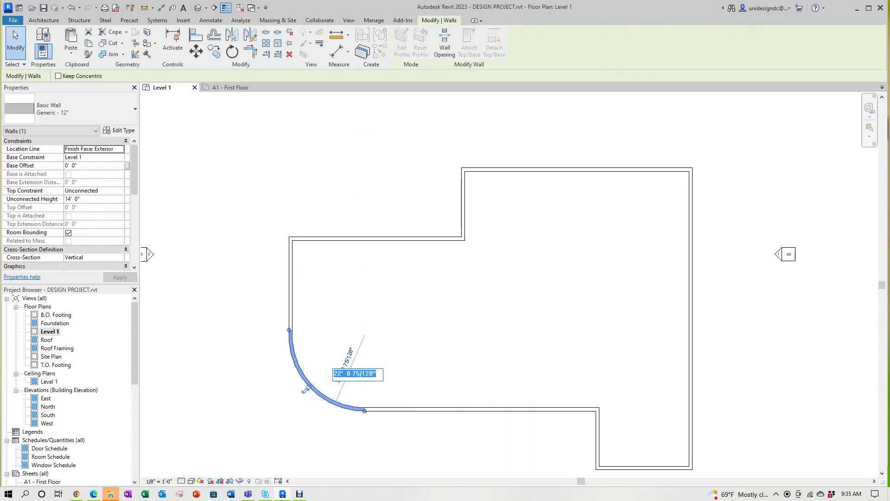
pyautogui.write('26 6')
pyautogui.press('Return')
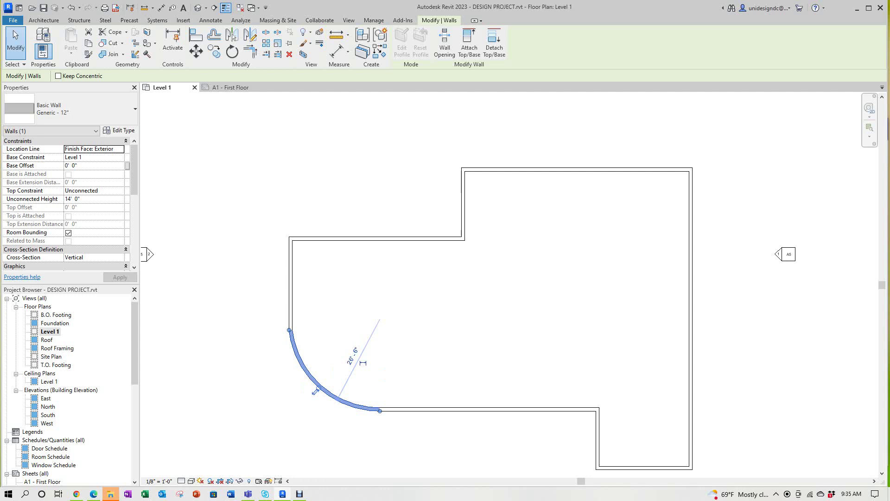
pyautogui.scroll(-2, 415, 253)
pyautogui.press('Escape')
# Step: Recentre the plan and inspect the right wall's dimensions
pyautogui.scroll(-2, 416, 253)
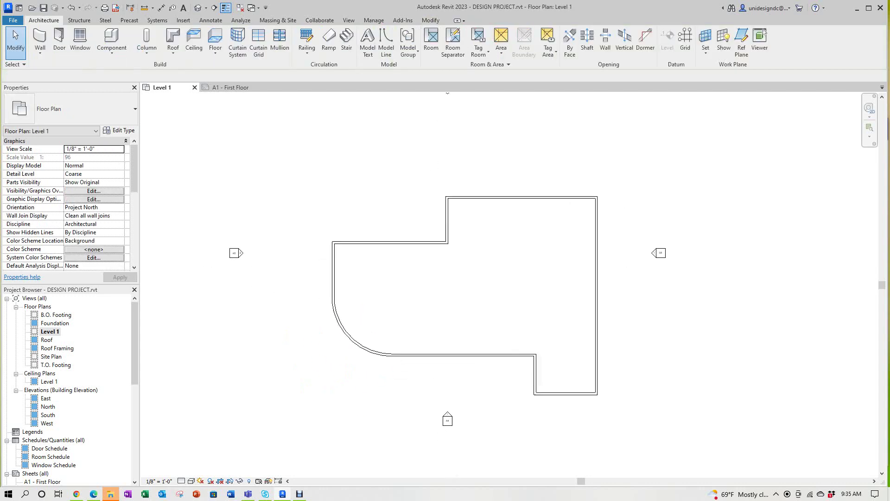
pyautogui.moveTo(415, 252); pyautogui.dragTo(342, 243, button='middle')
pyautogui.scroll(1, 343, 244)
pyautogui.scroll(-1, 362, 177)
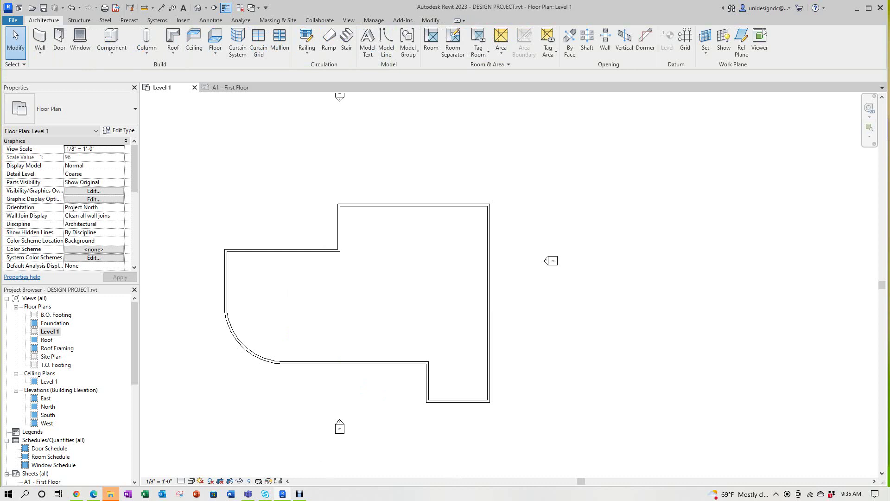
pyautogui.click(489, 394)
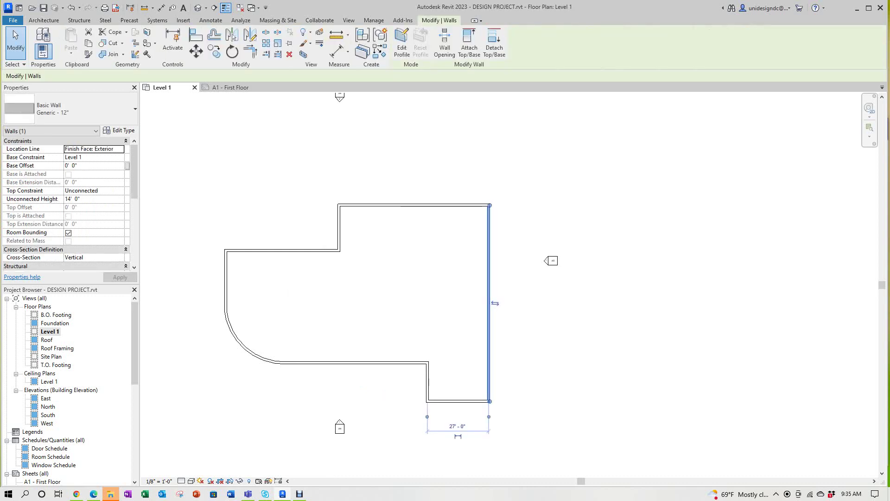
pyautogui.scroll(1, 489, 394)
pyautogui.scroll(1, 431, 401)
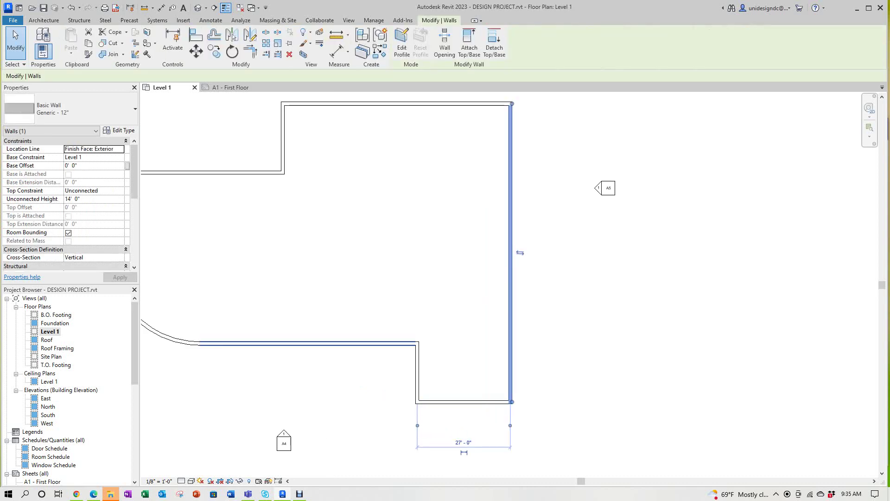
pyautogui.scroll(-4, 392, 334)
pyautogui.press('Escape')
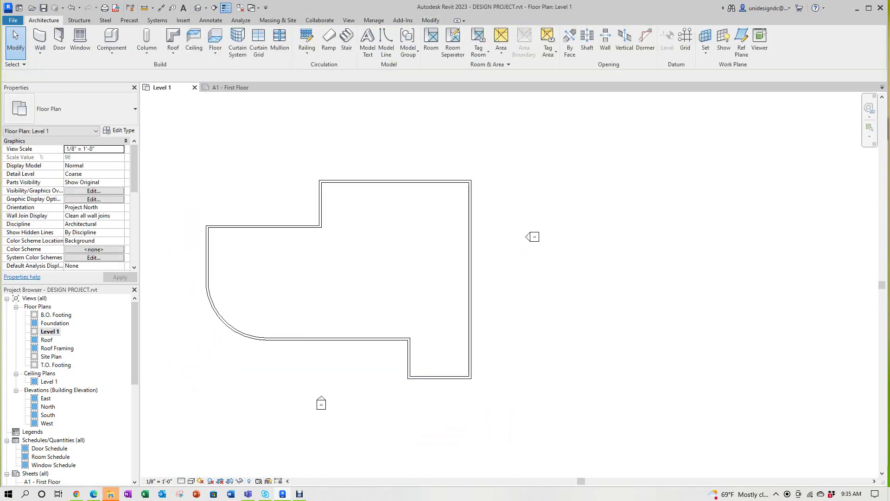
pyautogui.scroll(1, 325, 278)
# Step: Place an aligned 66'-0" dimension between the left and right walls above the plan
pyautogui.click(161, 8)
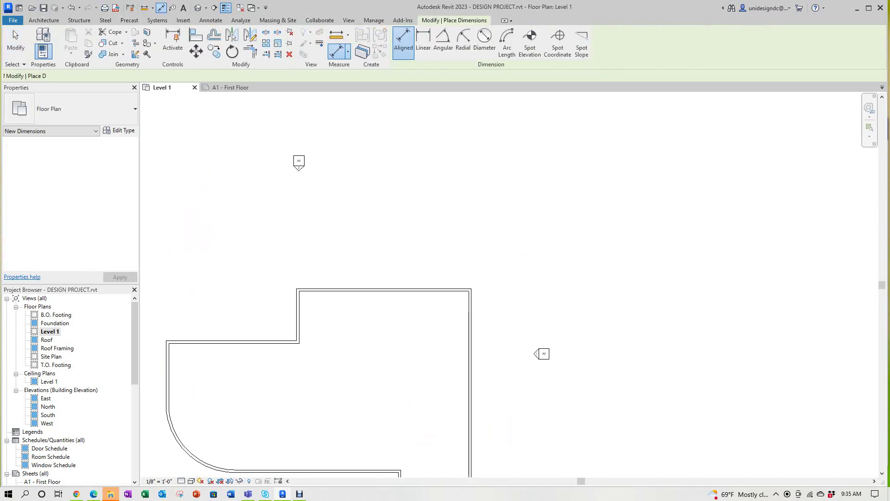
pyautogui.scroll(1, 255, 249)
pyautogui.click(312, 343)
pyautogui.click(540, 349)
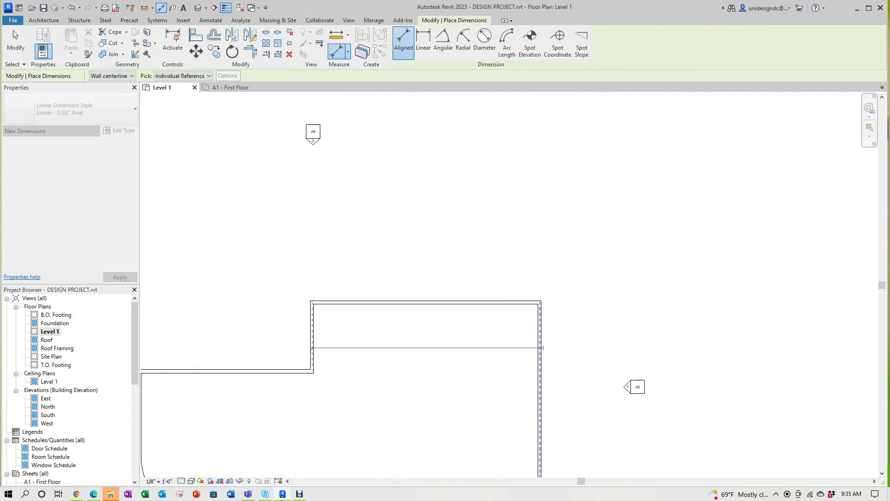
pyautogui.click(416, 271)
pyautogui.scroll(4, 415, 271)
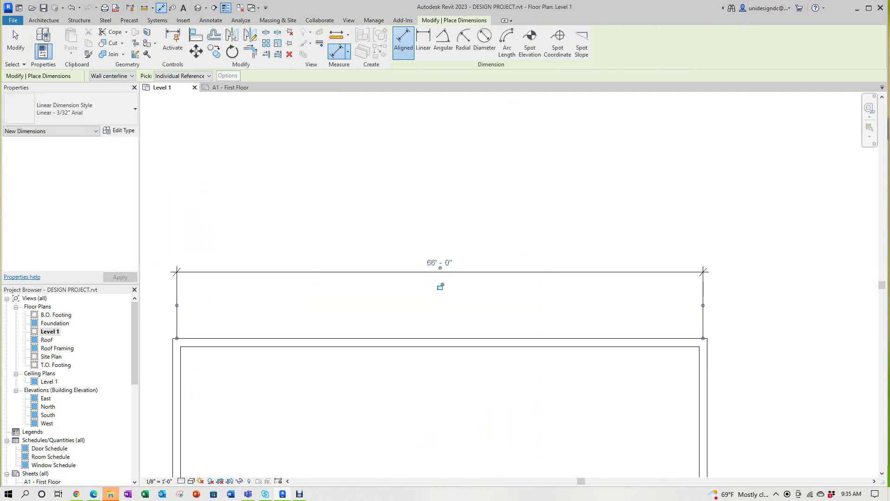
pyautogui.press('Escape')
pyautogui.press('Escape')
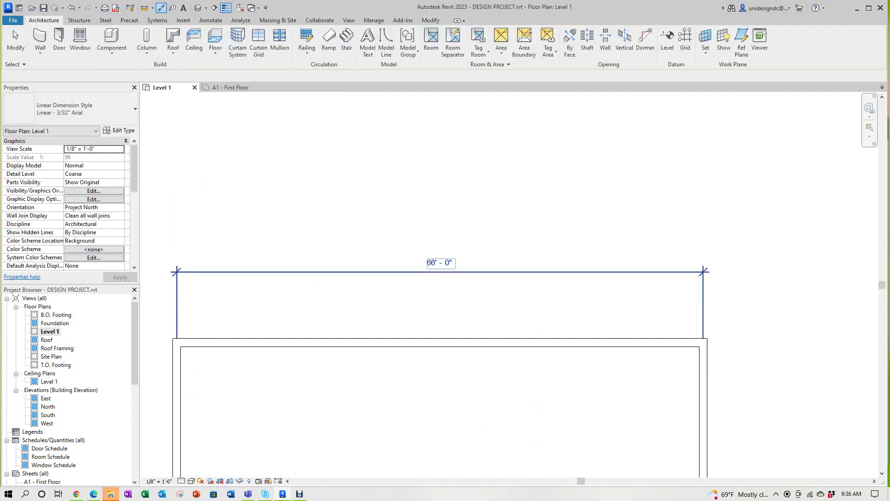
# Step: Change the top dimension to 63'-0" so the selected right wall moves inward
pyautogui.click(703, 408)
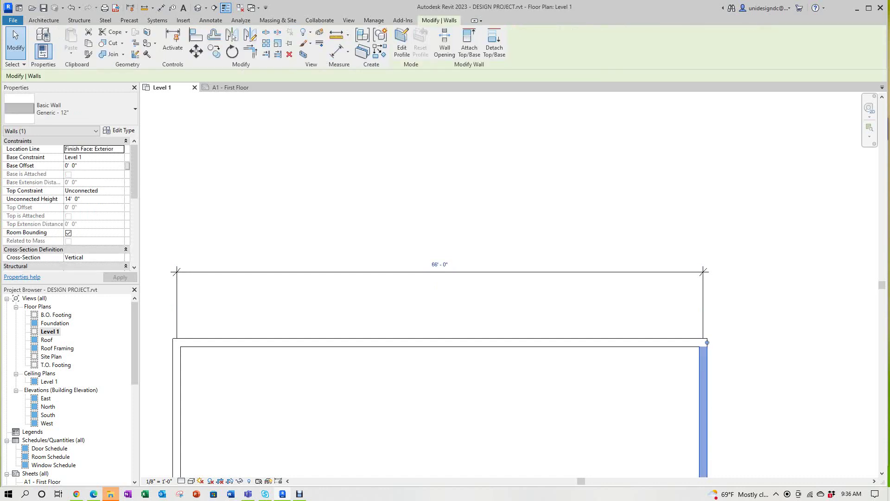
pyautogui.click(440, 263)
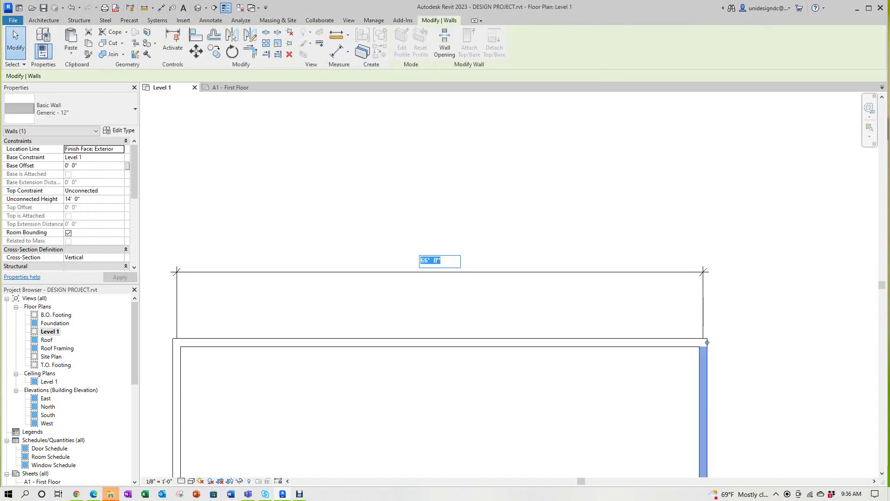
pyautogui.write("63' - 8")
pyautogui.press('Return')
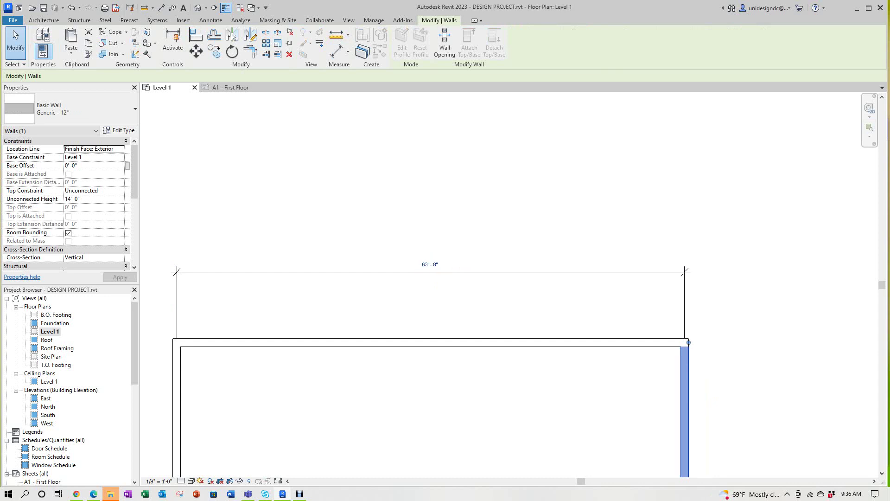
pyautogui.scroll(-3, 484, 243)
pyautogui.scroll(-3, 579, 435)
pyautogui.press('Escape')
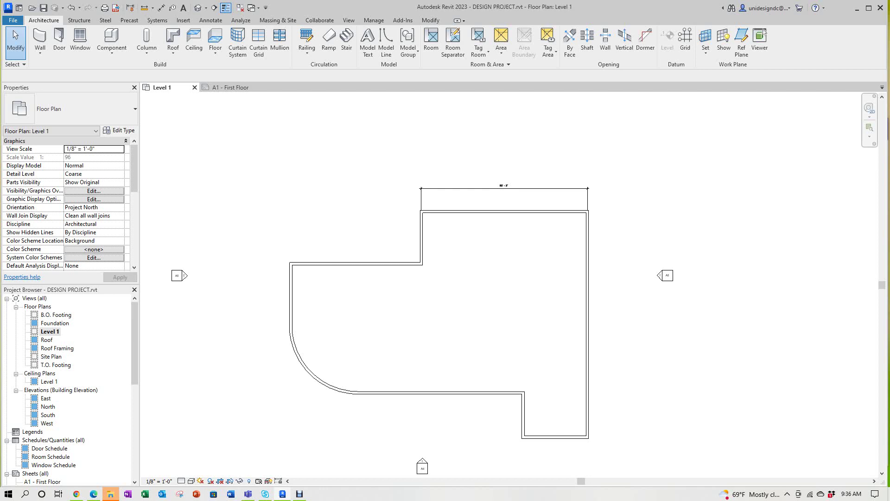
# Step: Pan and zoom out to frame the whole Level 1 wall outline
pyautogui.moveTo(464, 301)
pyautogui.mouseDown(button='middle')
pyautogui.moveTo(451, 279)
pyautogui.moveTo(458, 289)
pyautogui.mouseUp(button='middle')
pyautogui.scroll(-1, 482, 274)
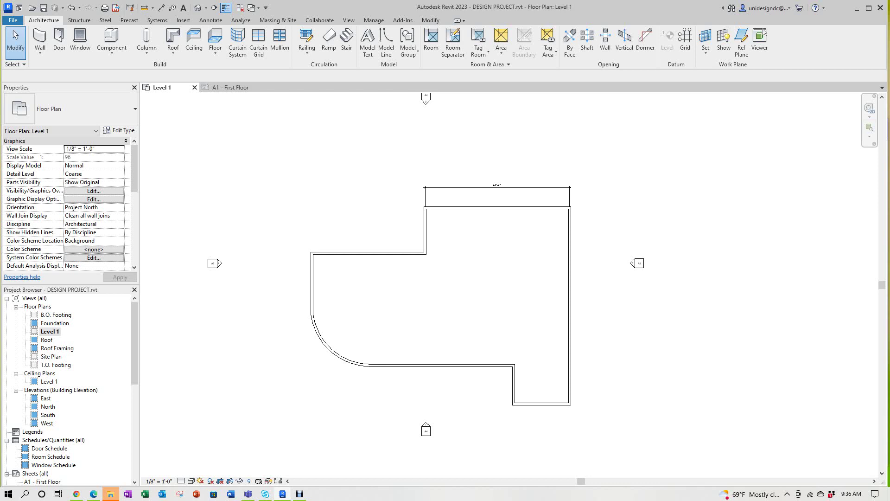
pyautogui.scroll(-3, 463, 278)
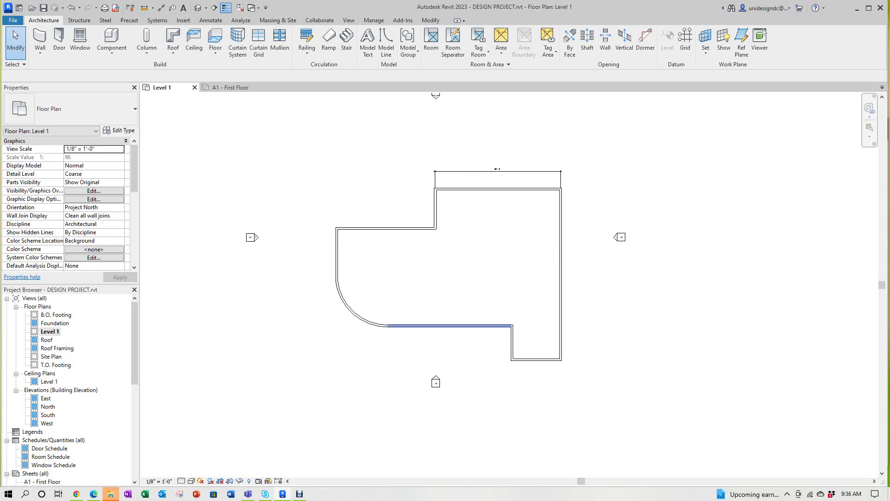
# Step: Tab-select all nine walls and change them to Exterior - Split Face and CMU on Mtl. Stud
pyautogui.press('Tab')
pyautogui.click(457, 326)
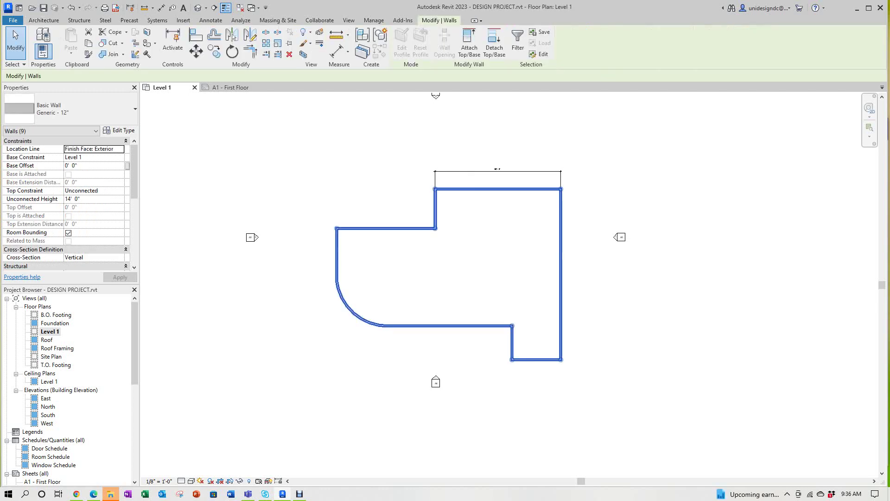
pyautogui.click(70, 108)
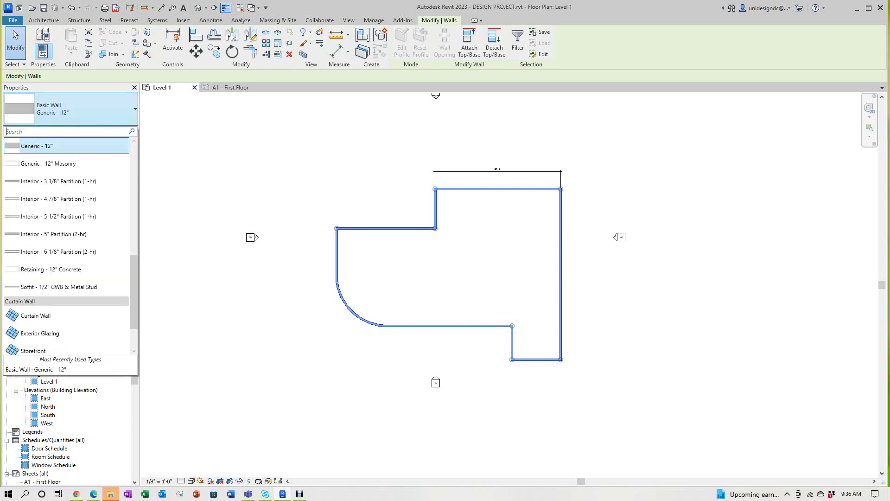
pyautogui.scroll(1, 66, 232)
pyautogui.scroll(5, 66, 287)
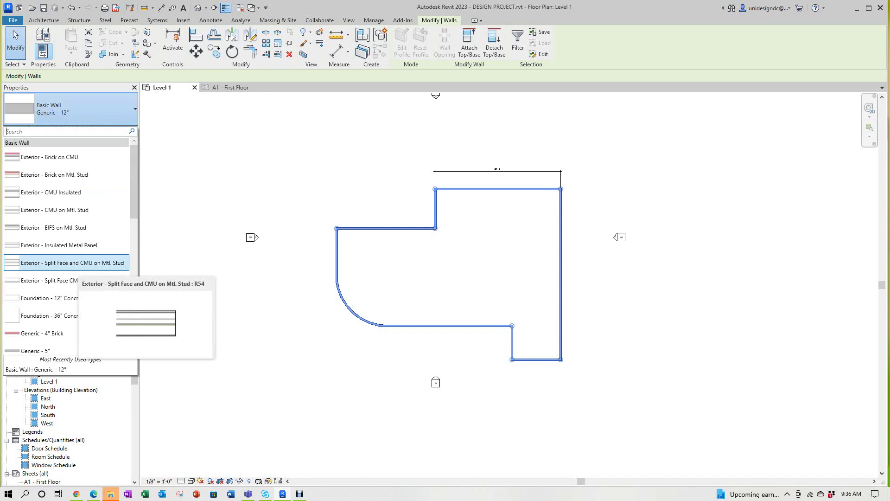
pyautogui.click(72, 263)
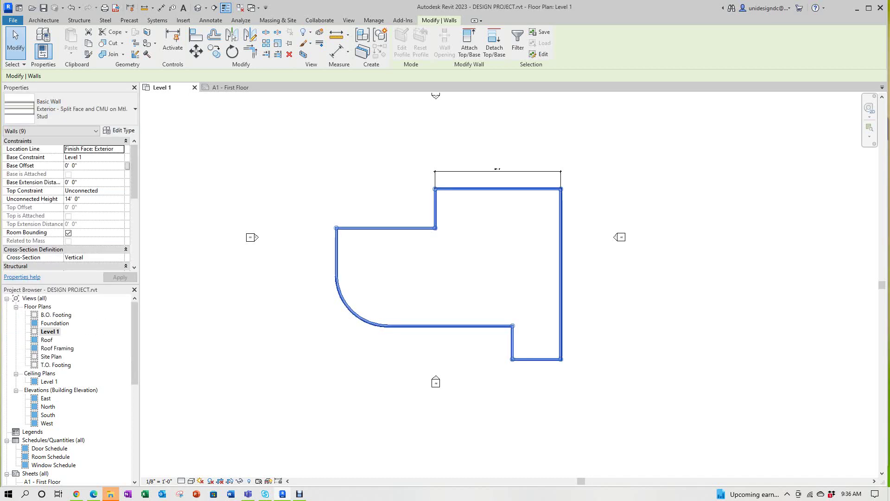
pyautogui.press('Escape')
# Step: Verify the upper-left, left, arc and bottom walls show the new wall type
pyautogui.click(387, 228)
pyautogui.scroll(3, 402, 251)
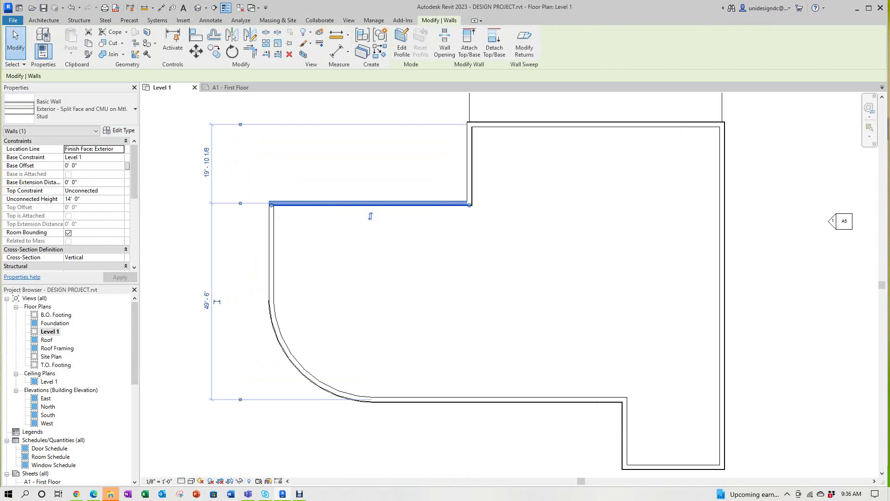
pyautogui.press('Escape')
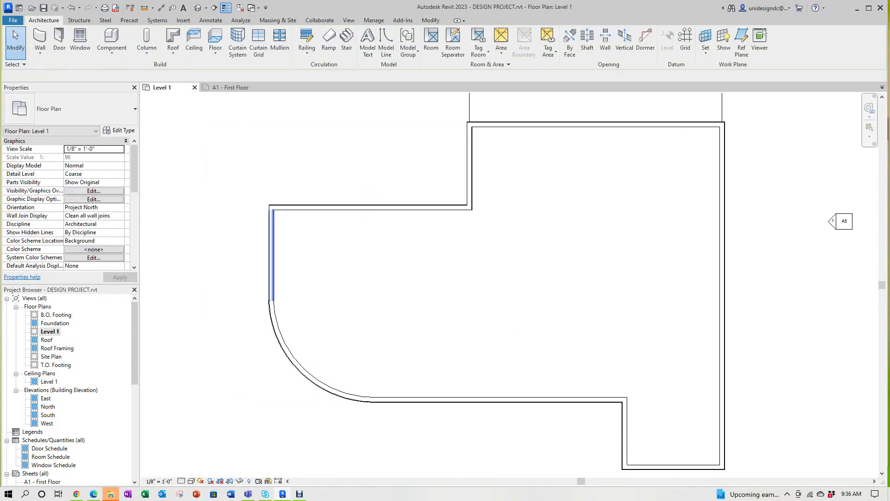
pyautogui.click(273, 254)
pyautogui.moveTo(273, 254); pyautogui.dragTo(277, 254)
pyautogui.press('Escape')
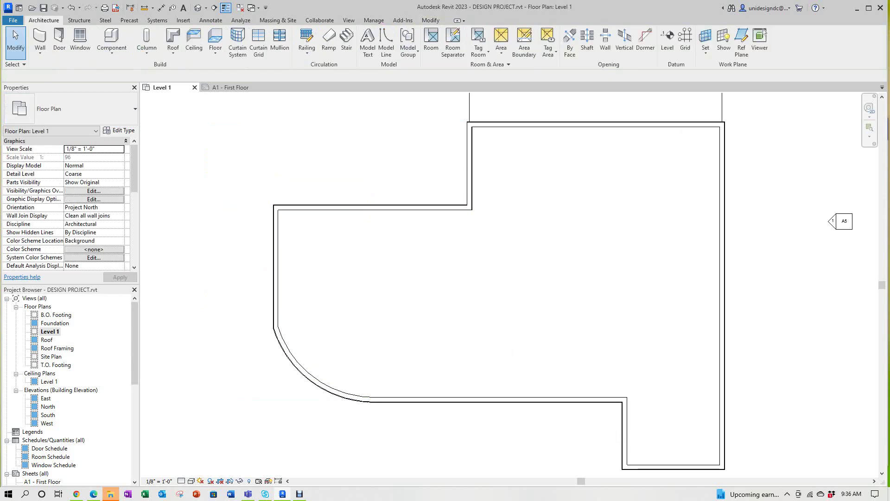
pyautogui.click(324, 389)
pyautogui.press('Escape')
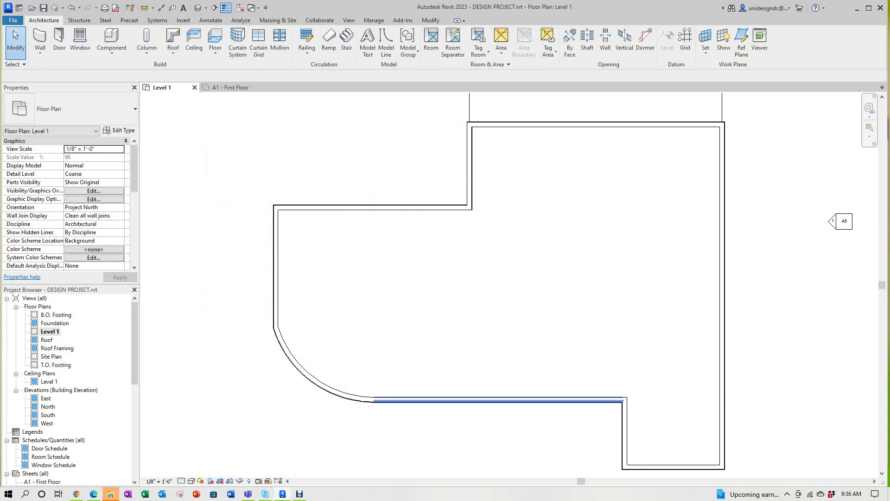
pyautogui.click(499, 401)
pyautogui.moveTo(498, 401); pyautogui.dragTo(402, 302, button='middle')
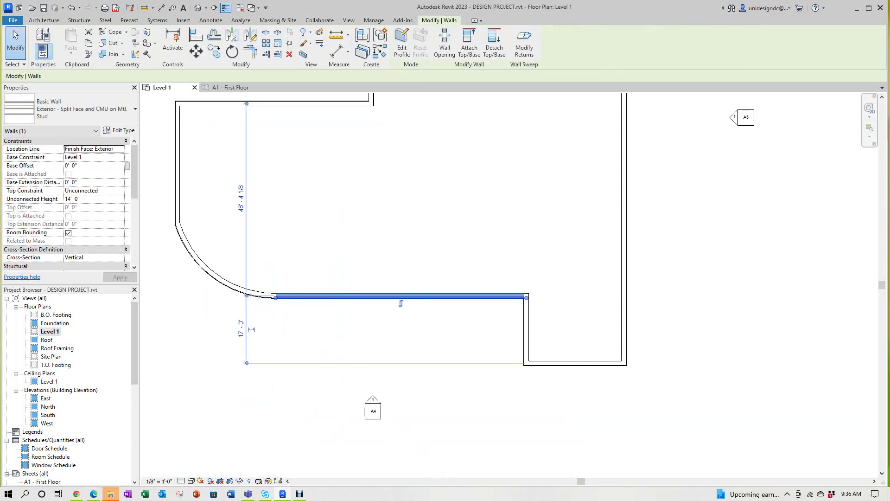
pyautogui.press('Escape')
# Step: Verify the lower-right, right-hand, top and short vertical walls show the new type
pyautogui.click(526, 330)
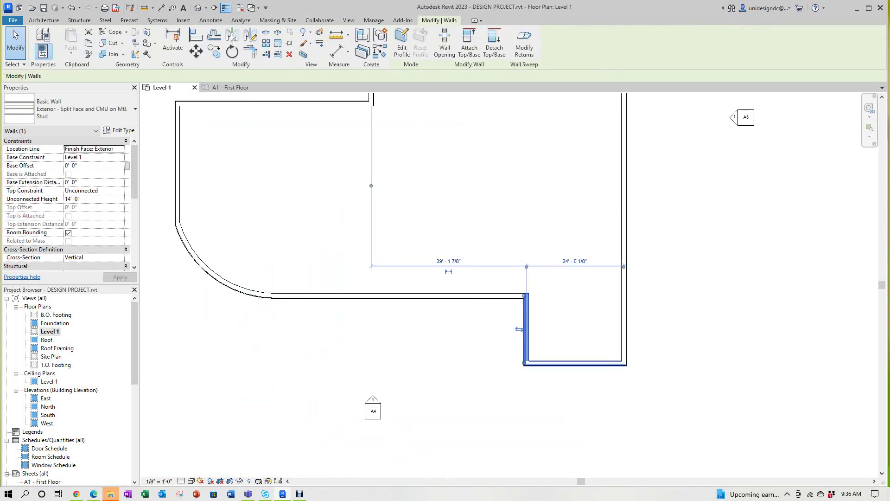
pyautogui.click(575, 364)
pyautogui.press('Escape')
pyautogui.click(624, 232)
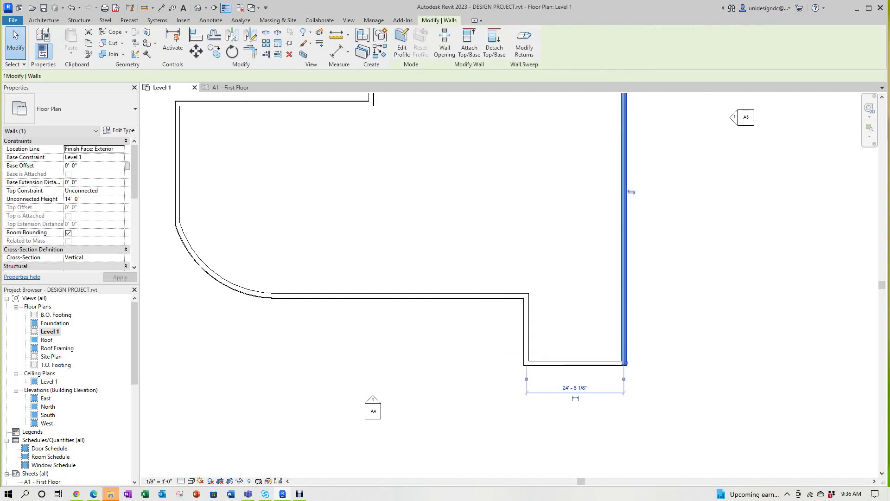
pyautogui.moveTo(538, 116); pyautogui.dragTo(556, 316, button='middle')
pyautogui.click(510, 246)
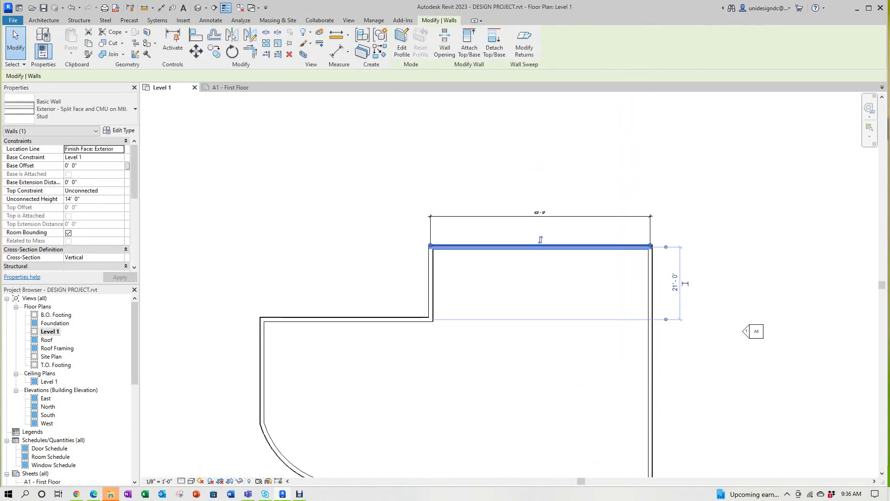
pyautogui.press('Escape')
pyautogui.click(431, 283)
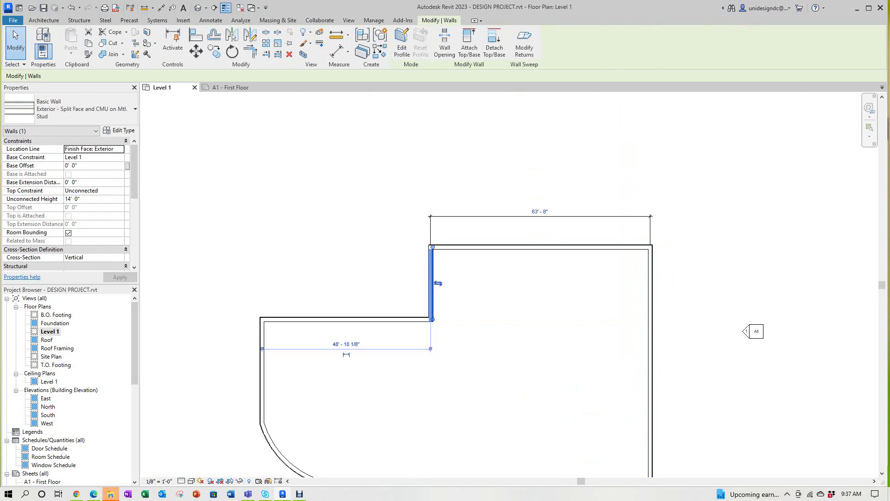
pyautogui.press('Escape')
pyautogui.scroll(-2, 464, 301)
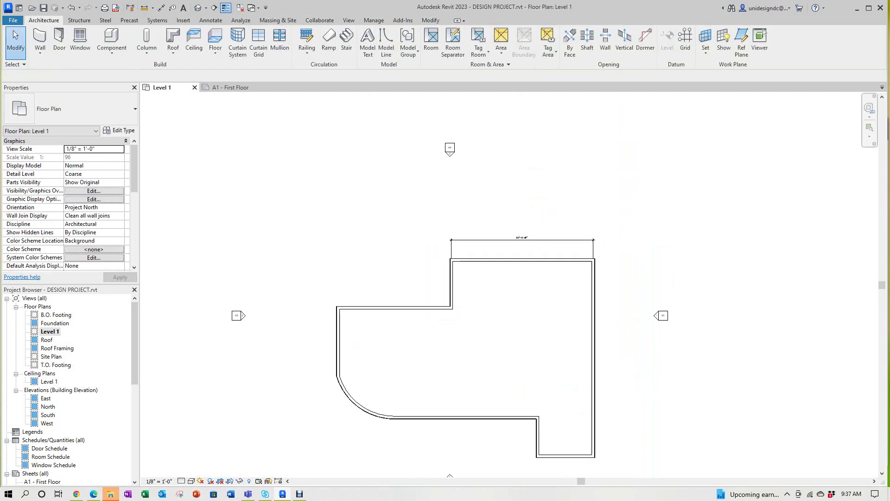
pyautogui.scroll(2, 507, 252)
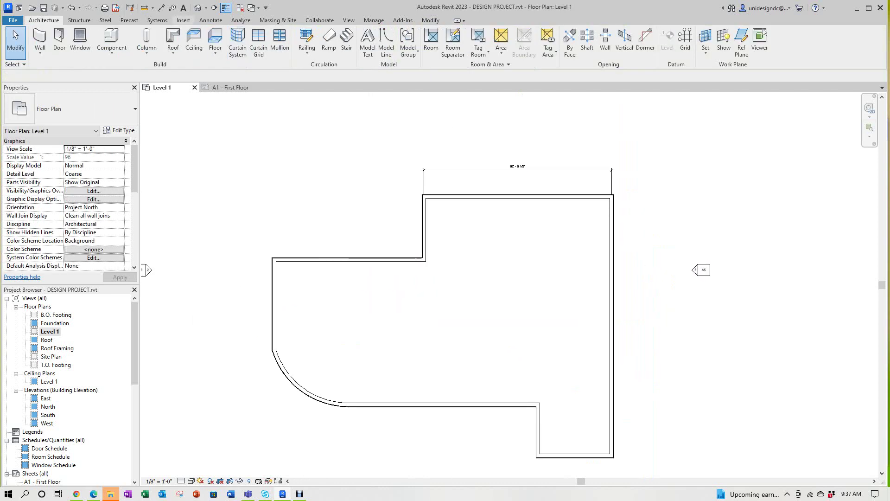
# Step: Open the default {3D} view and zoom to fit the whole split-face CMU building with its arc corner
pyautogui.click(198, 7)
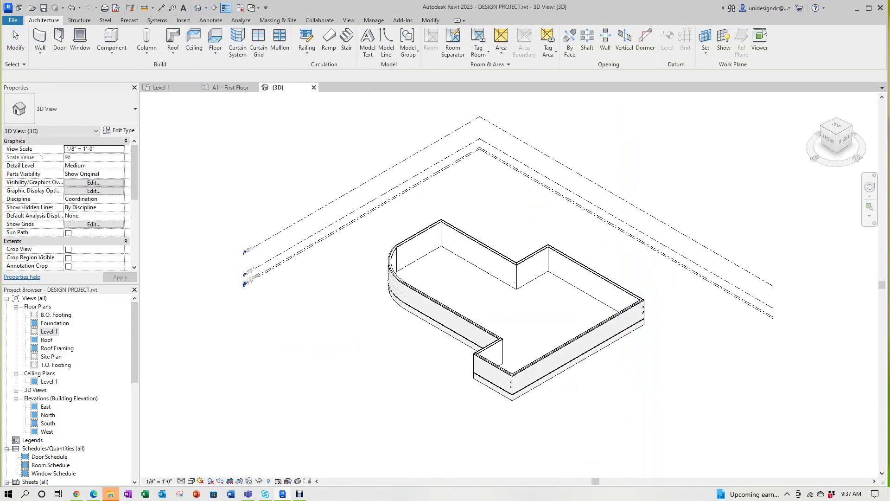
pyautogui.scroll(5, 610, 293)
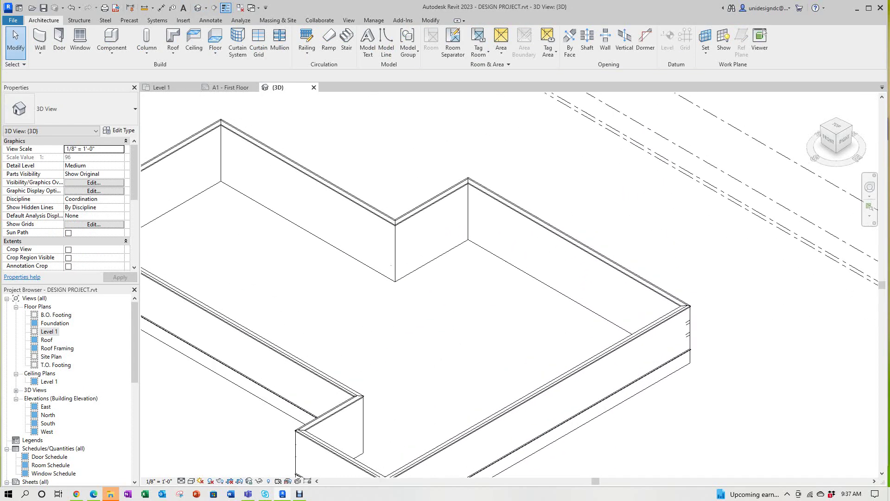
pyautogui.press('z')
pyautogui.press('f')
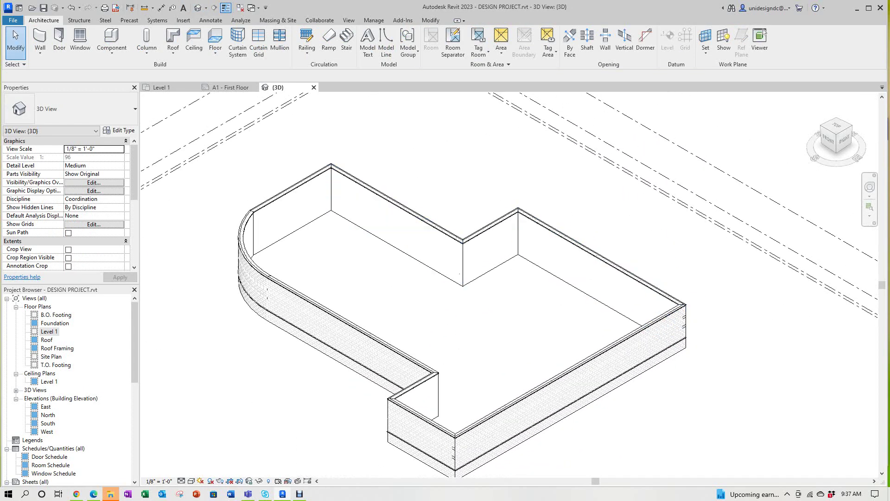
pyautogui.moveTo(299, 493)
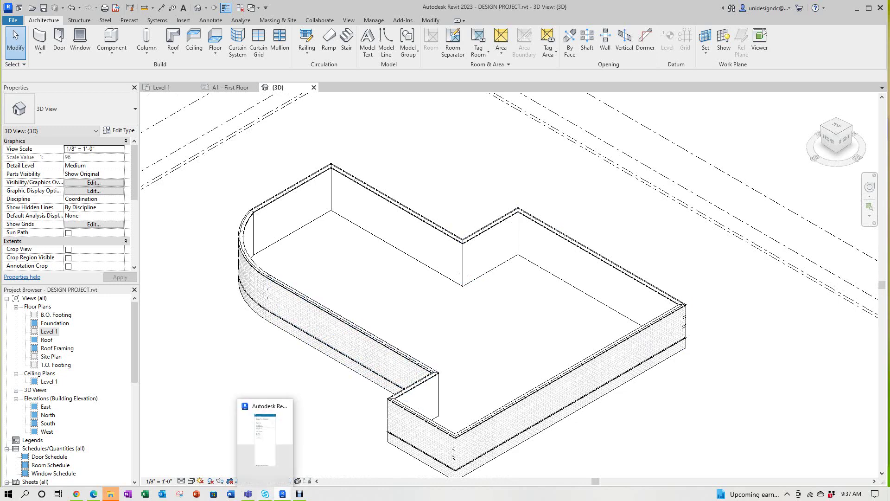
pyautogui.click(300, 457)
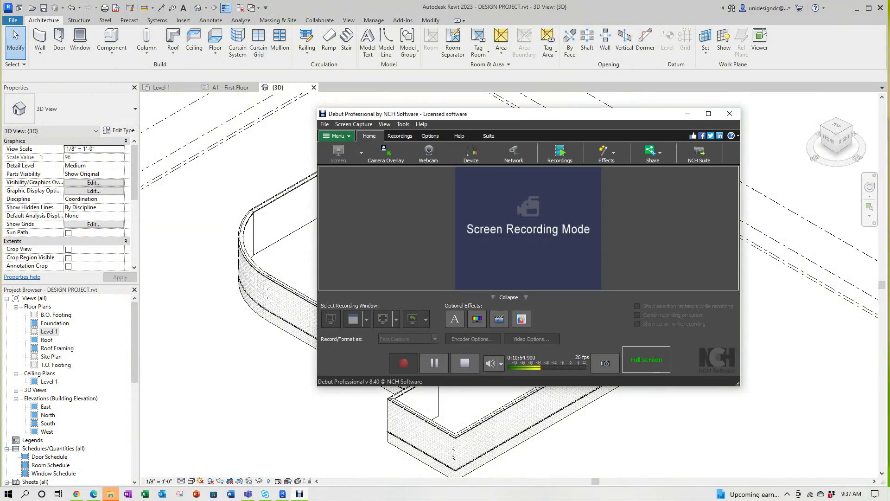